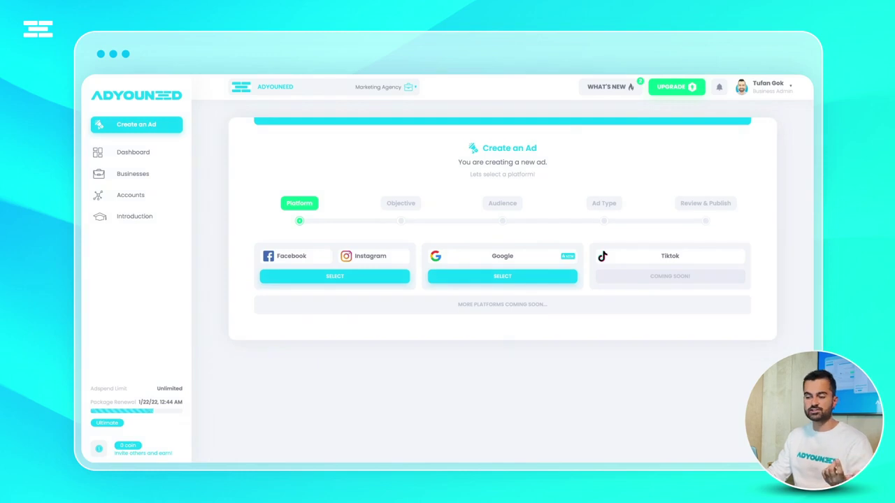
Step: Start a new ad that advertises on both Facebook and Instagram
click(335, 276)
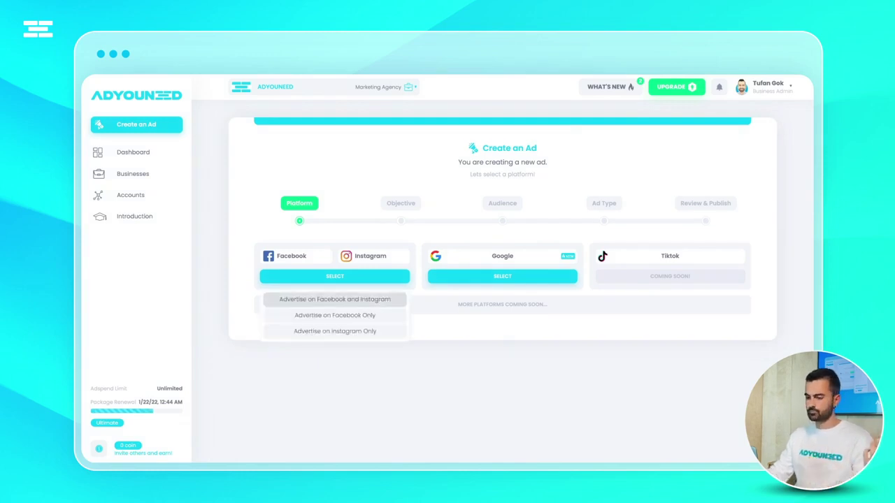
click(335, 300)
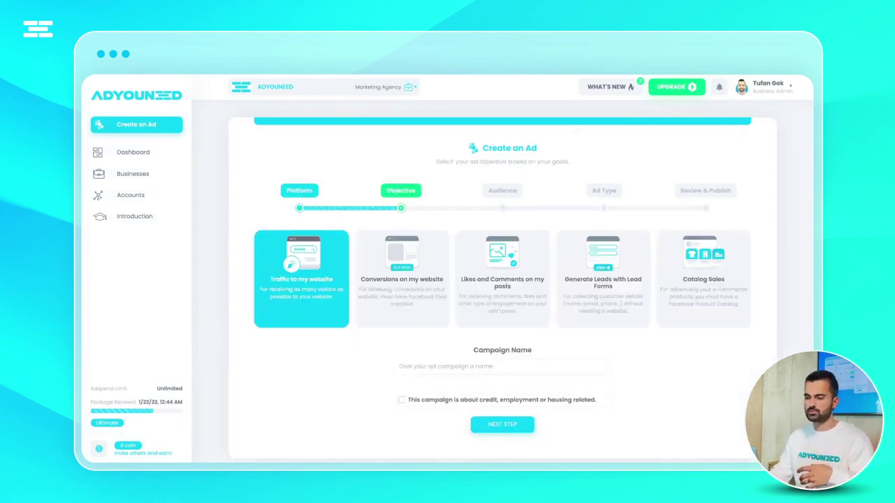
scroll(502, 288, up, 1)
scroll(502, 288, down, 1)
Step: Name the campaign "Restaurant Campaign - 13 May 2021" and continue to the audience setup
click(502, 367)
text(Test Cam)
key(BackSpace)
key(BackSpace)
key(BackSpace)
key(BackSpace)
key(BackSpace)
key(BackSpace)
key(BackSpace)
key(BackSpace)
text(Restaurant Campaign - 13 May 2021)
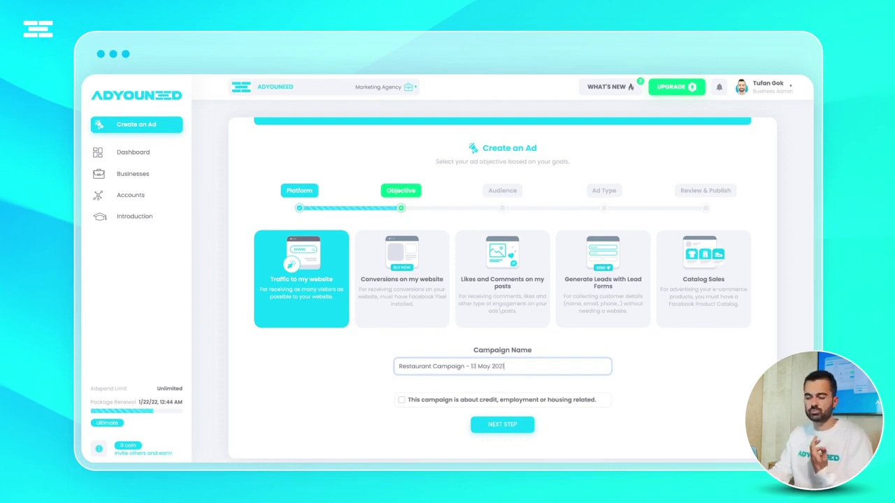
key(Return)
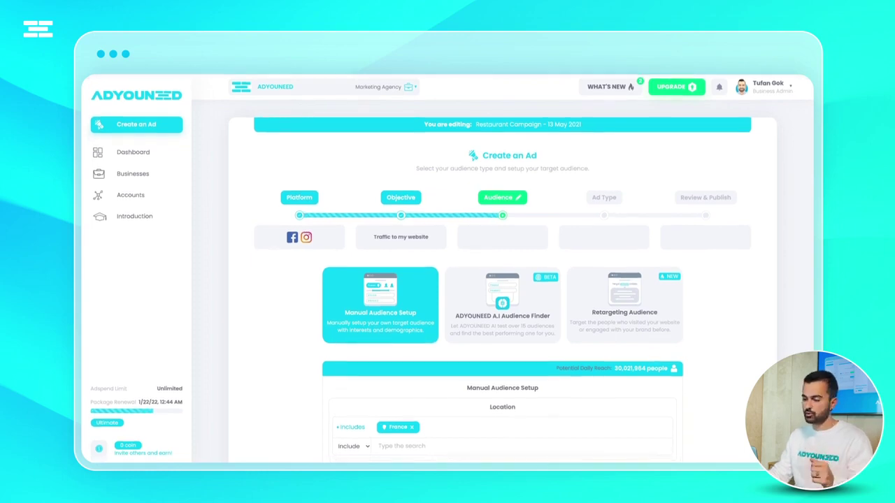
Step: Switch the audience type from manual setup to the ADYOUNEED A.I Audience Finder
scroll(501, 280, down, 5)
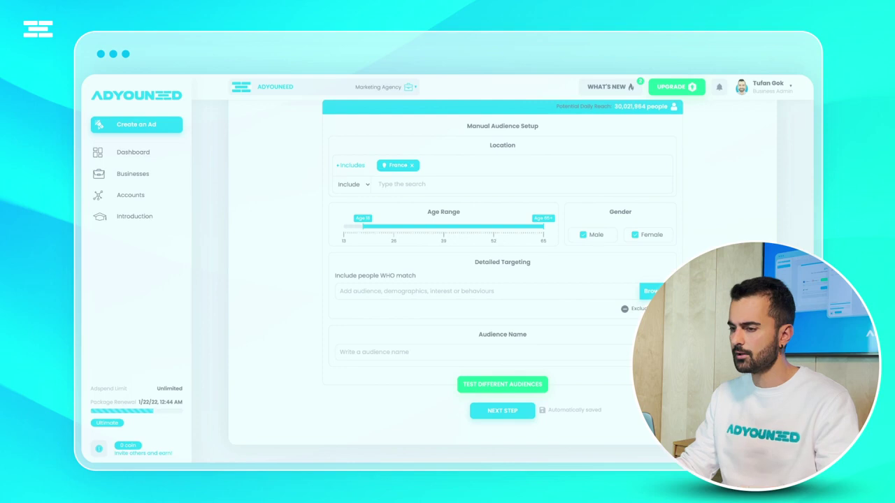
scroll(455, 275, up, 3)
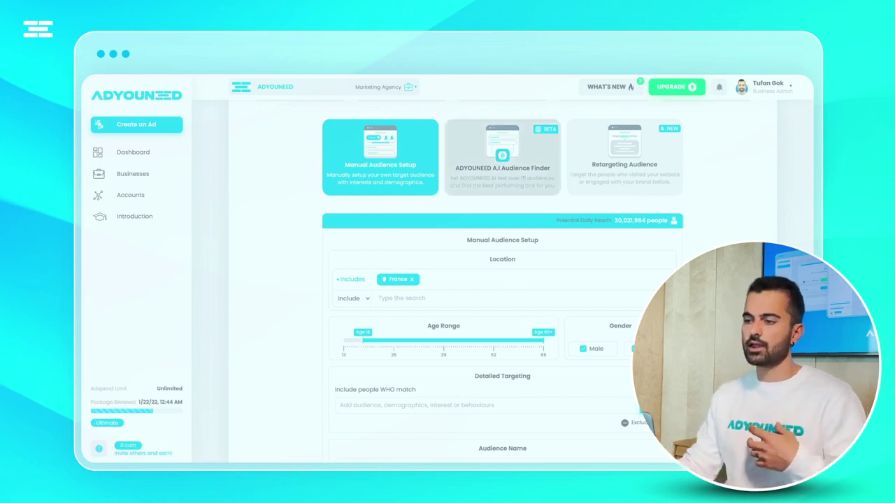
click(502, 157)
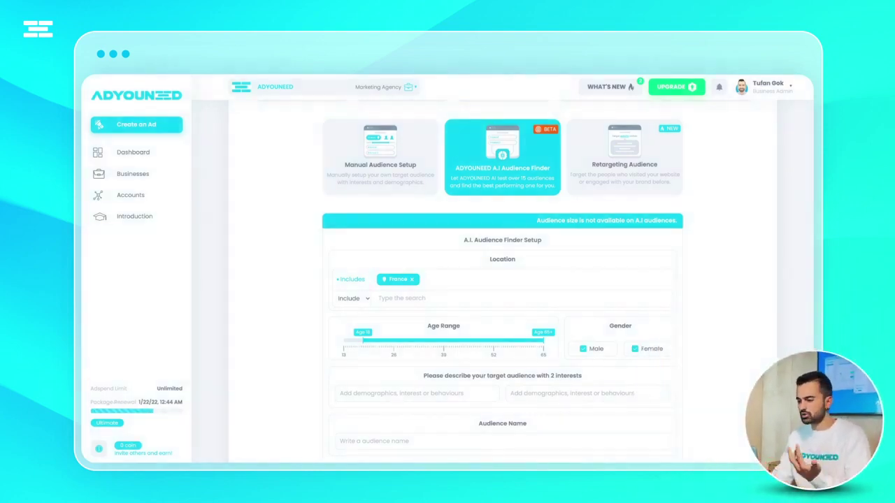
Step: Target Paris, Île-de-France, France as the audience location and lower the minimum age to 13
text(Paris)
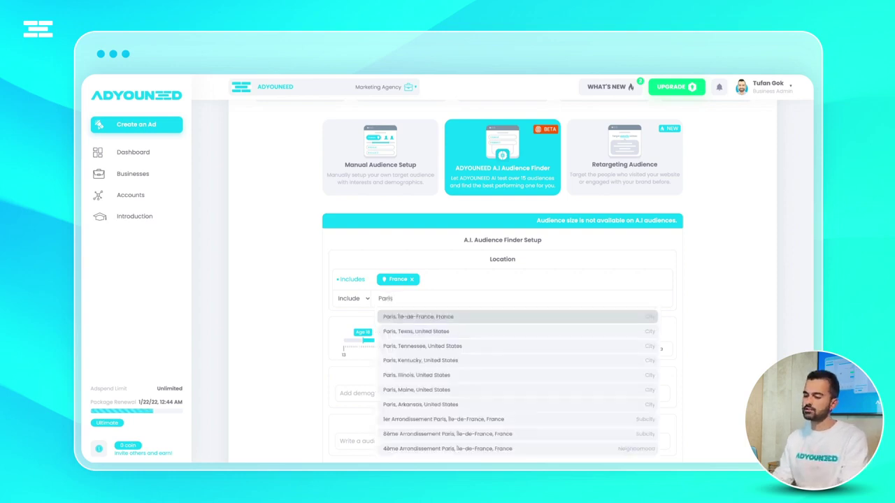
click(454, 315)
scroll(502, 279, down, 3)
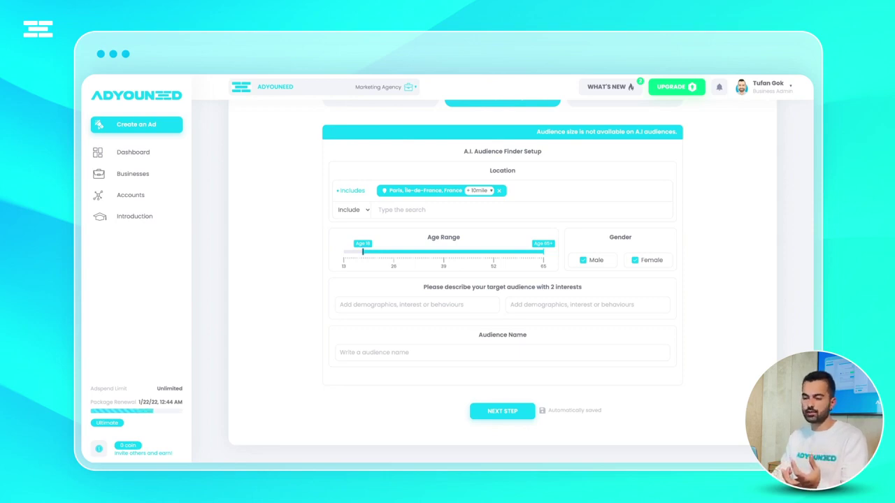
drag(363, 251, 343, 251)
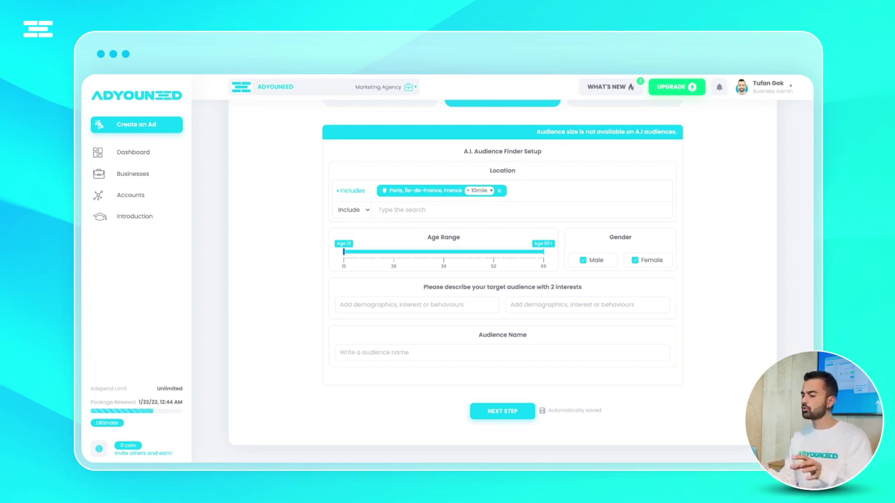
Step: Add Restaurants as the first interest describing the target audience
click(416, 304)
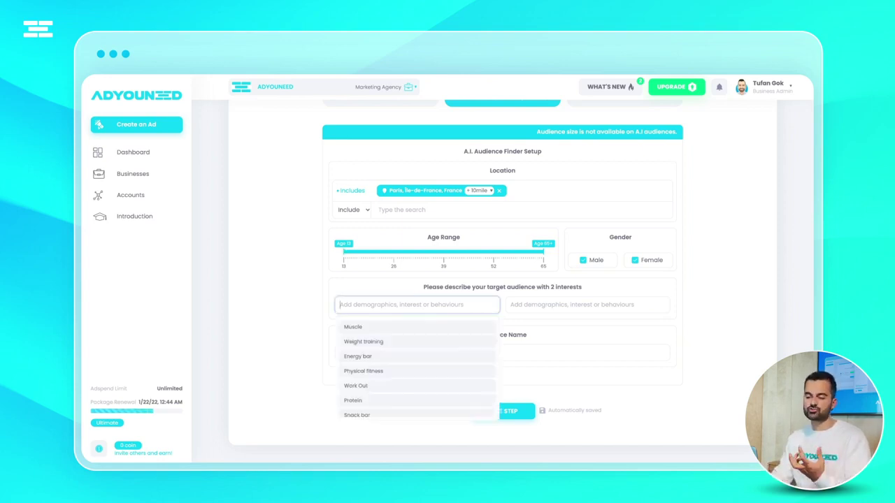
text(Res)
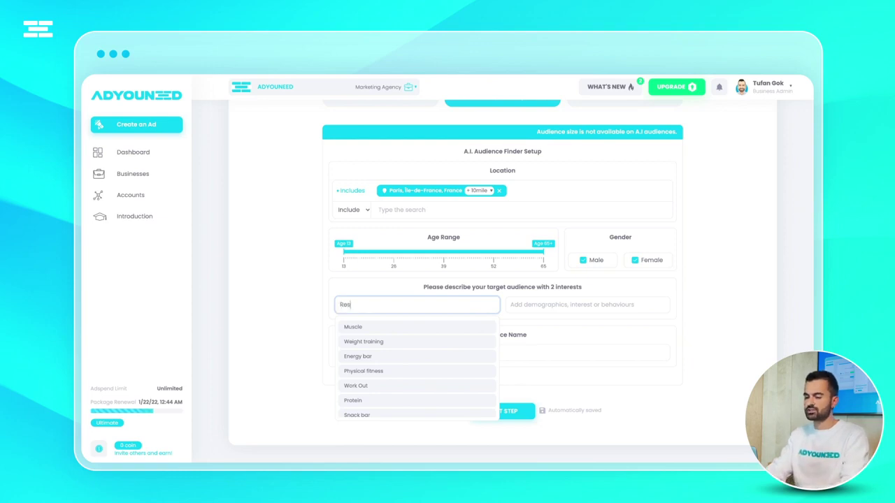
text(turants)
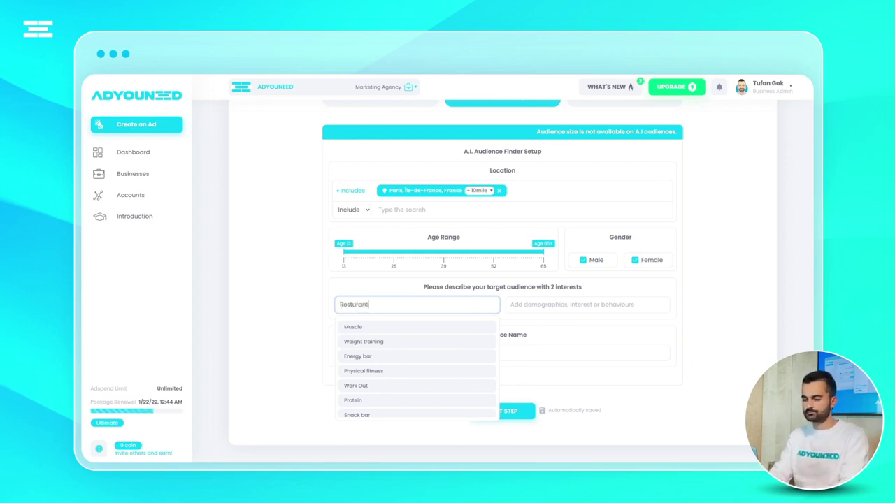
key(BackSpace)
key(BackSpace)
key(BackSpace)
key(BackSpace)
key(BackSpace)
key(BackSpace)
text(aurant)
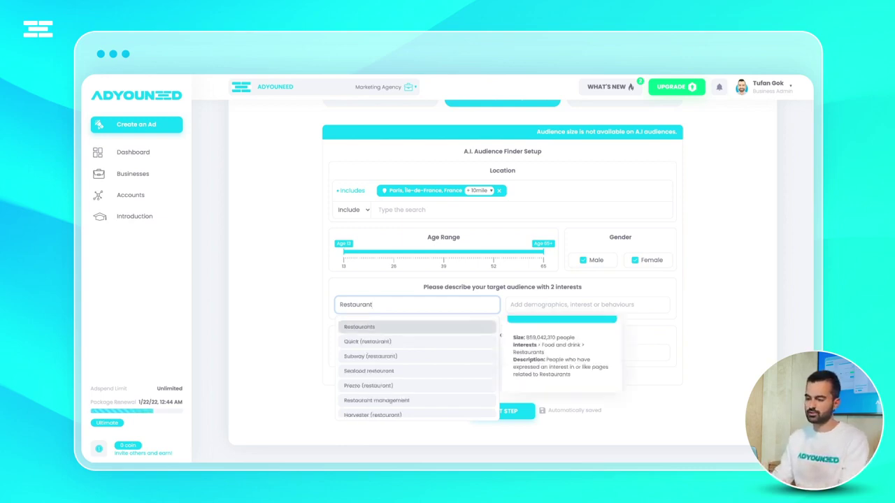
click(417, 327)
Step: Add Pizza as the second interest describing the target audience
click(510, 304)
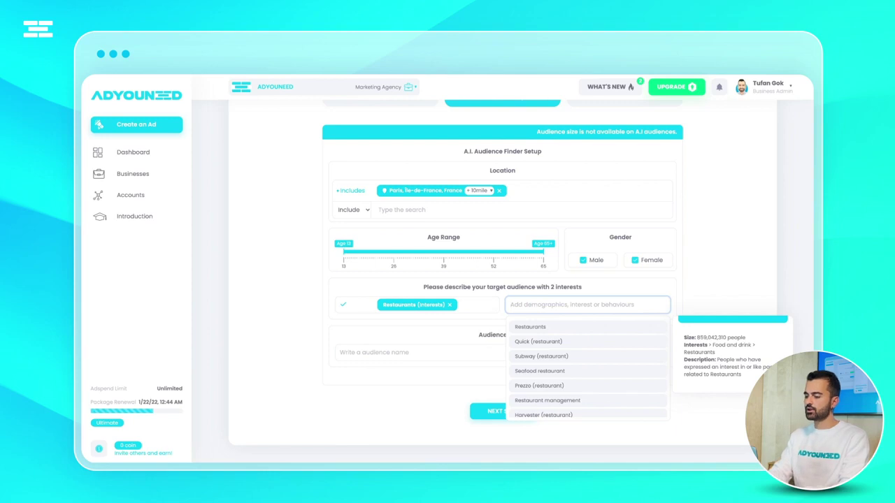
text(Pizza)
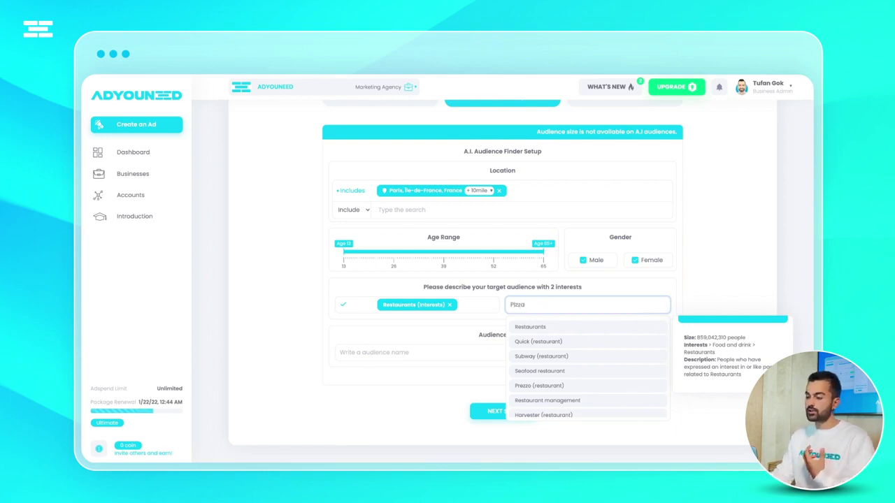
key(Return)
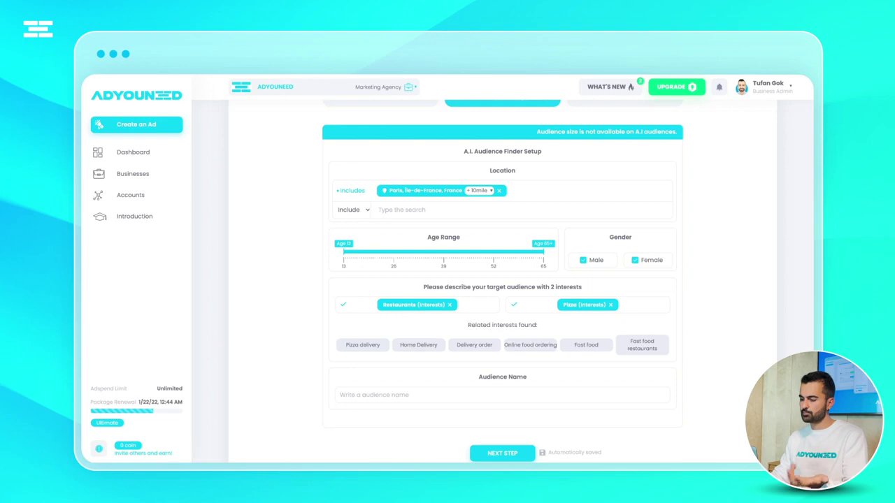
Step: Name the audience "AI Audience" and continue to the ad type selection
click(502, 395)
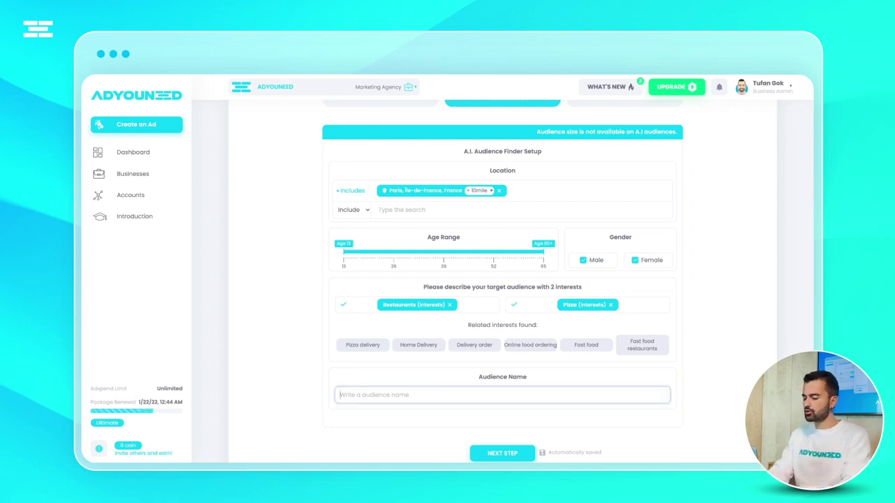
text(AI Audience)
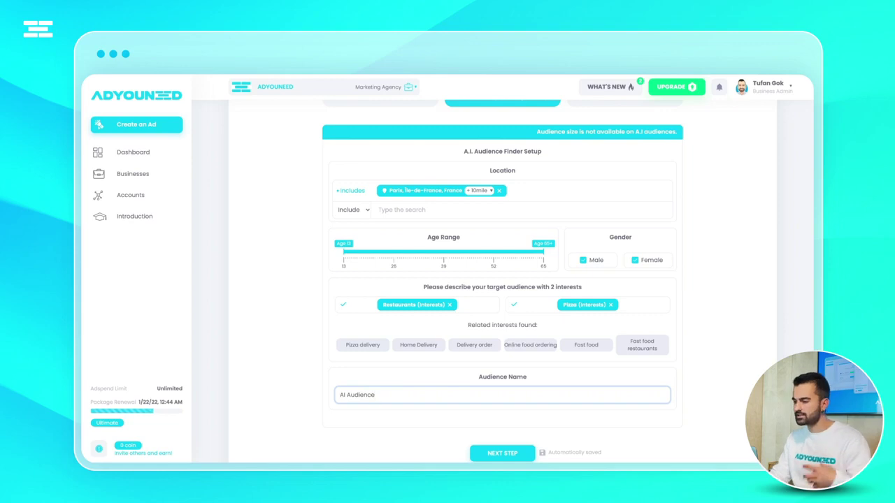
scroll(501, 279, up, 1)
scroll(502, 279, down, 2)
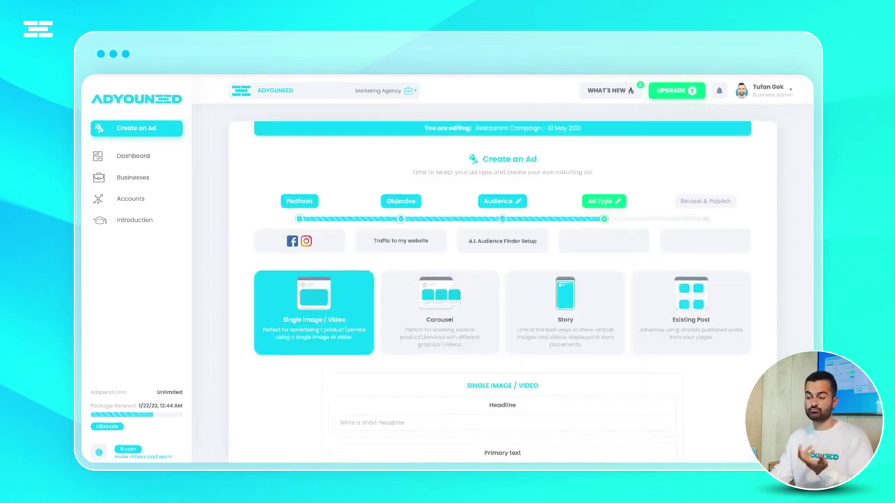
Step: Write the single image ad's headline as "Buy 1 Get 1 Today!" followed by a pizza emoji
scroll(502, 279, down, 5)
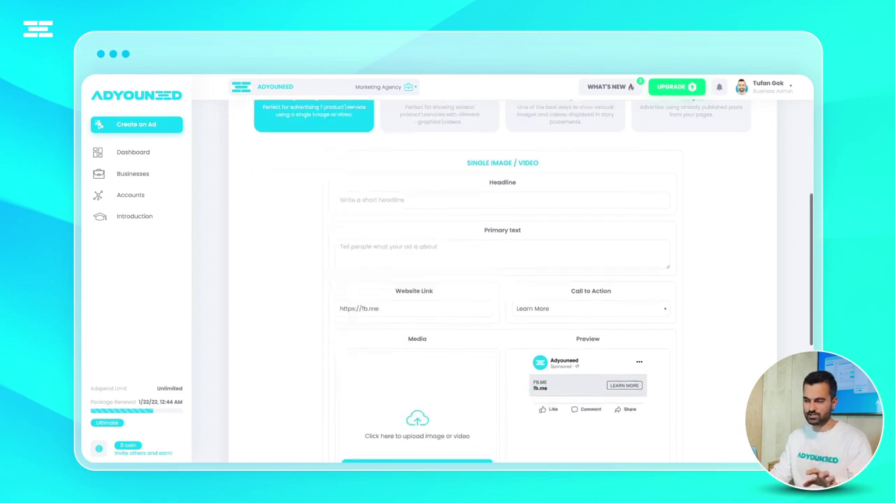
scroll(502, 280, up, 1)
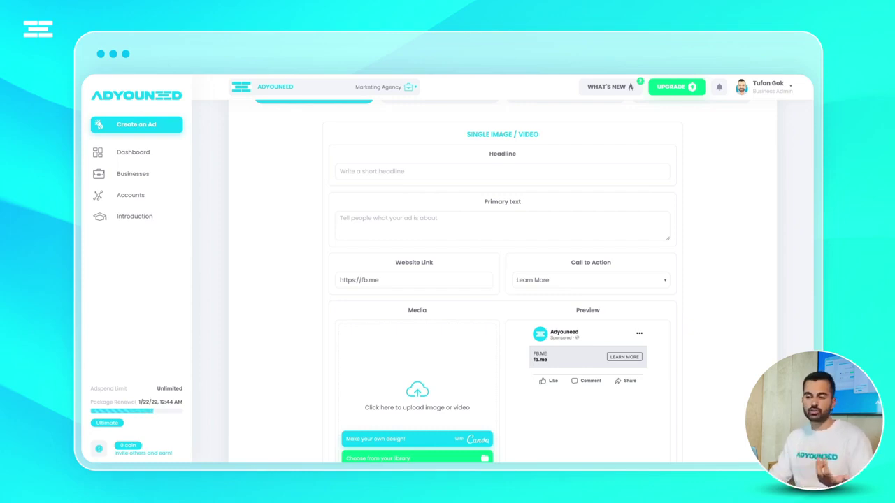
click(501, 171)
text(Buy )
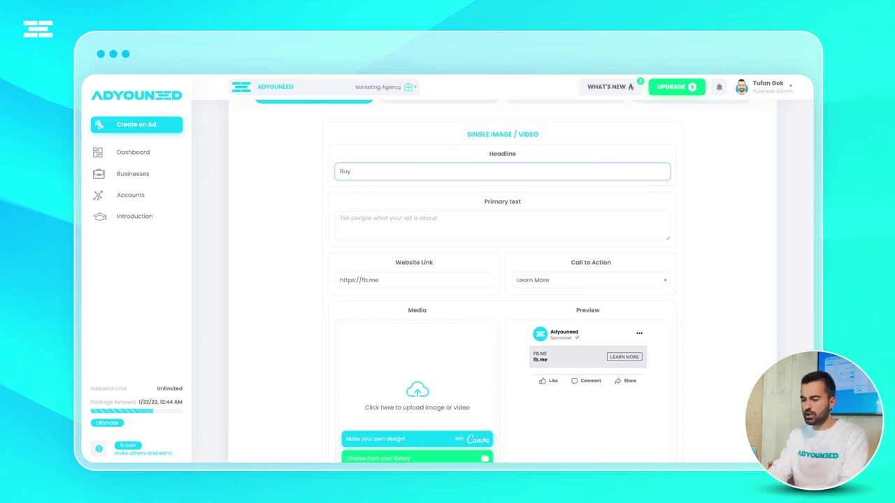
text(1 Get 1 Today!)
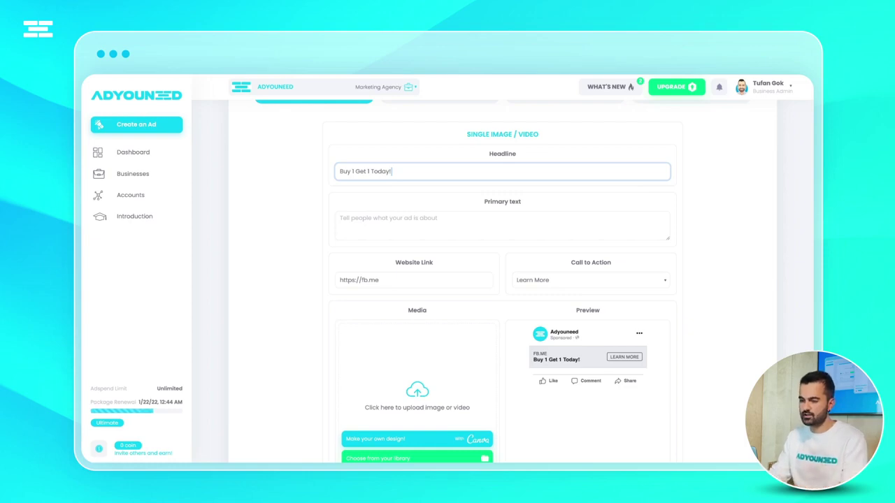
text(📣)
Step: Copy the ad's full headline into the primary text as its first line
click(340, 218)
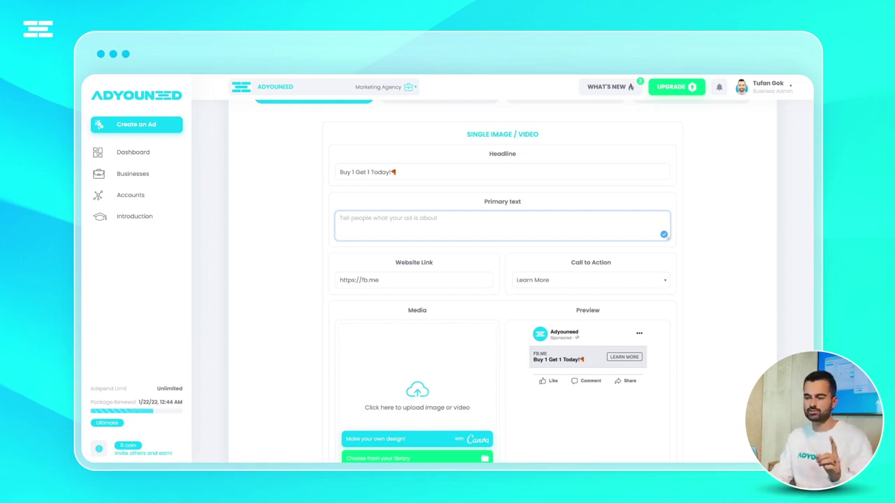
key(ctrl+a)
key(ctrl+c)
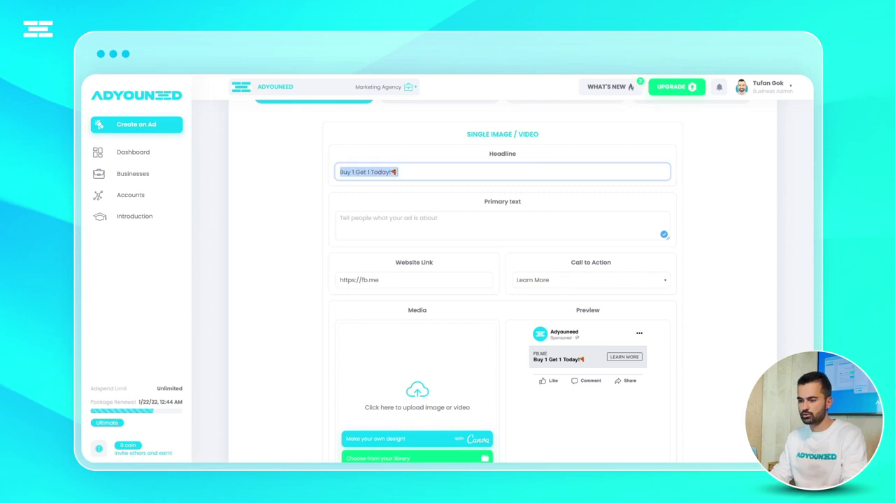
click(365, 219)
key(ctrl+v)
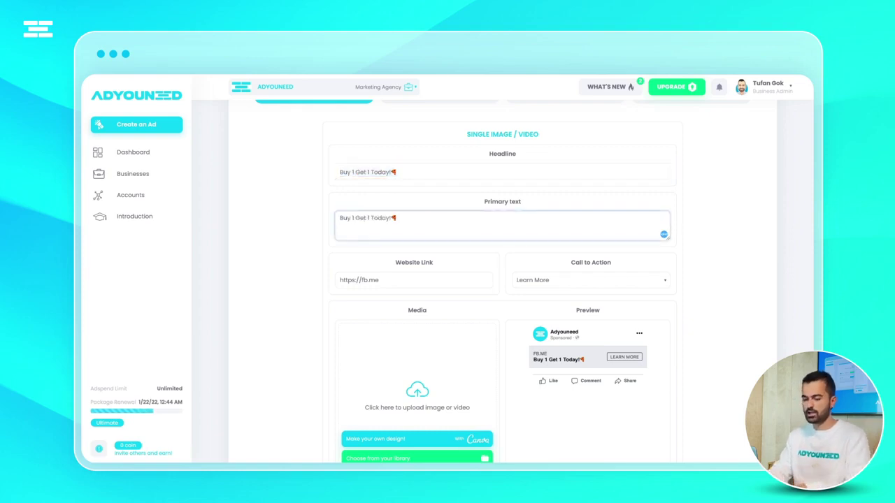
Step: Add two primary text lines: "Are you living in Paris and are you a Pizza lover?" and "Come and checkout our restaurant today!"
key(Return)
text(Are )
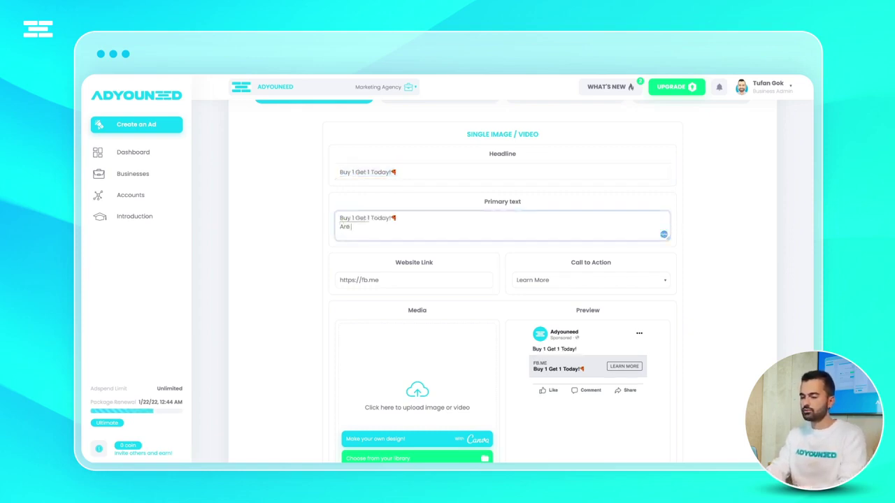
text(you living in Pari)
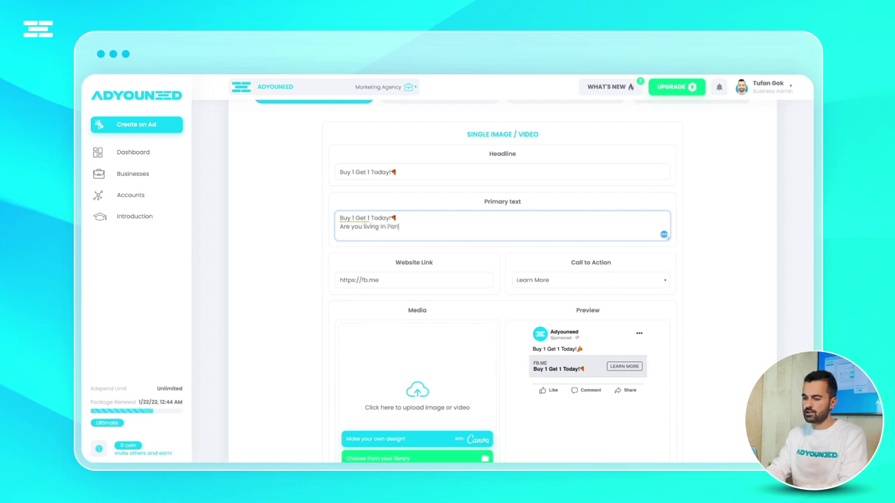
text(s and are you a P)
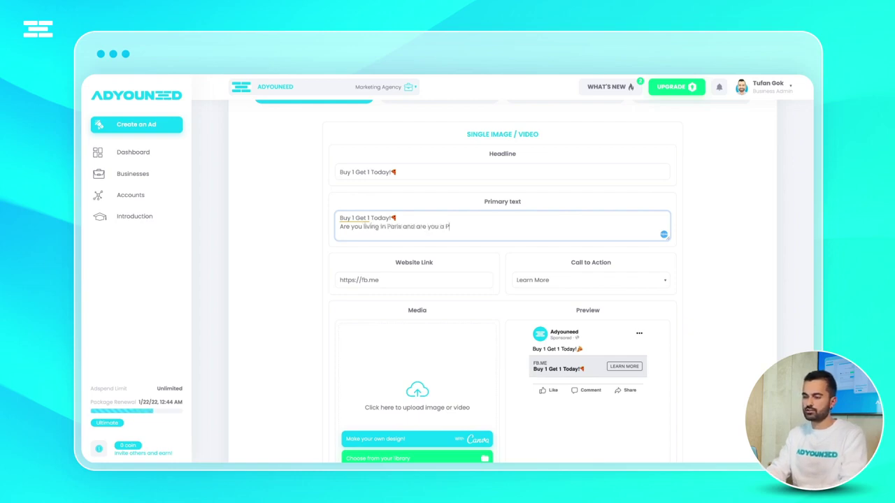
text(izza lover?)
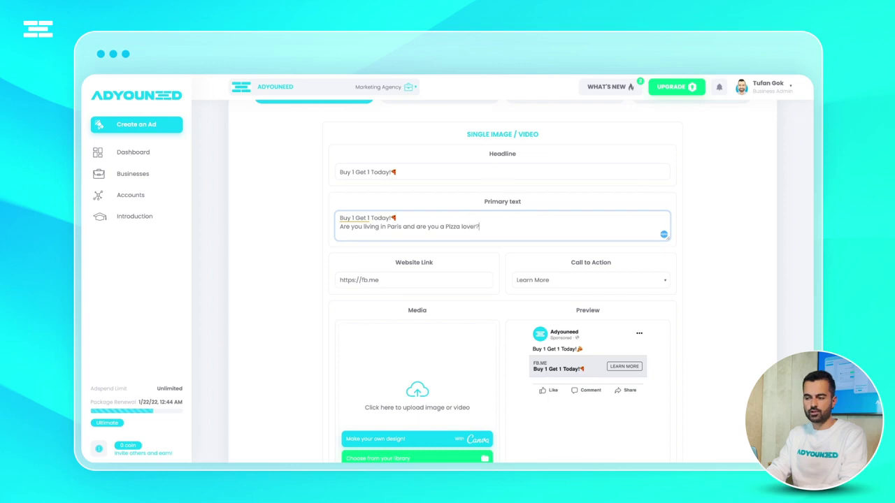
key(Return)
text(Come and chec)
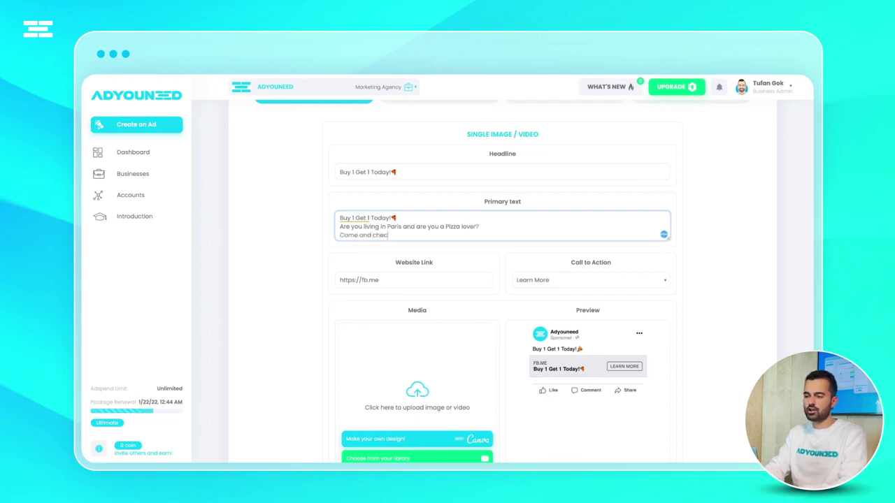
text(kout our restaurant today!)
click(727, 238)
Step: Open the Canva design editor to make a custom design for the ad's media
scroll(501, 280, up, 1)
scroll(502, 279, down, 2)
scroll(502, 280, down, 1)
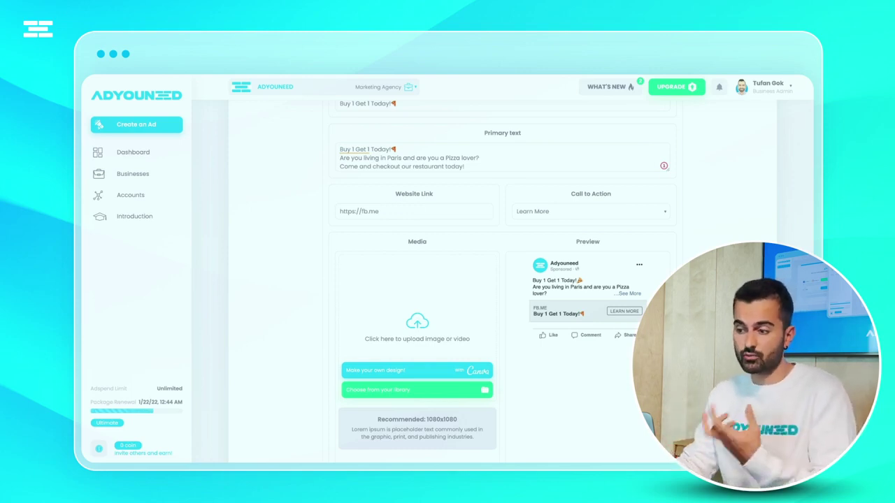
scroll(501, 280, up, 1)
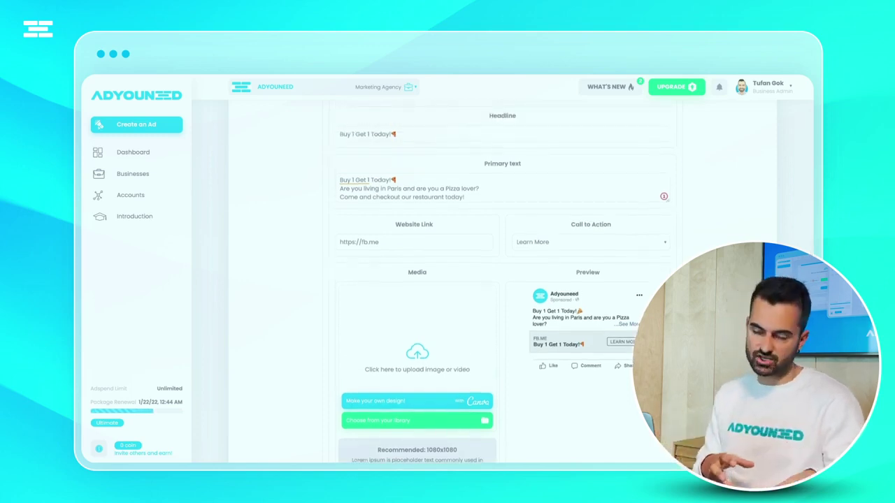
scroll(501, 279, down, 2)
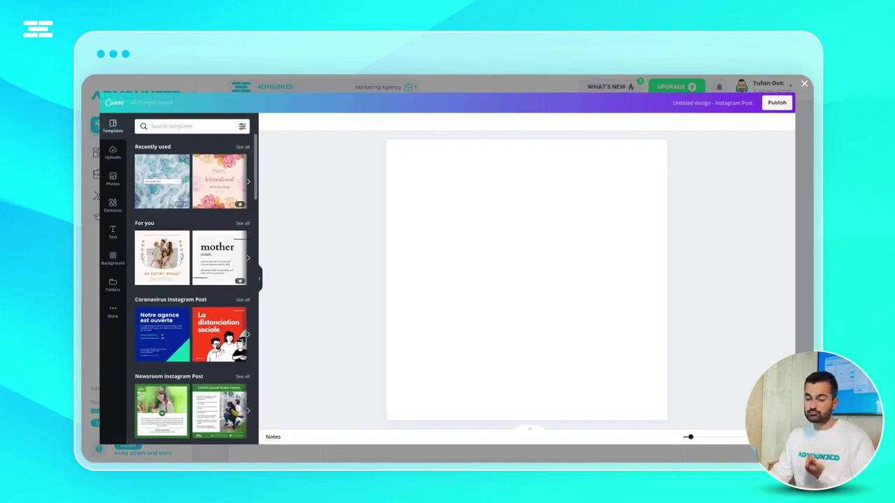
Step: Search the templates for "pizza" and apply the one with a message notification above a lifted pizza slice
click(188, 127)
text(pizza)
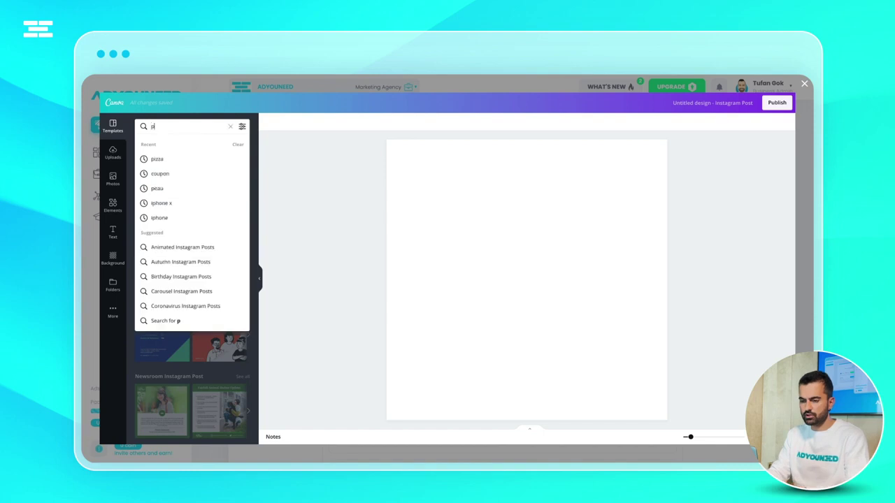
key(Return)
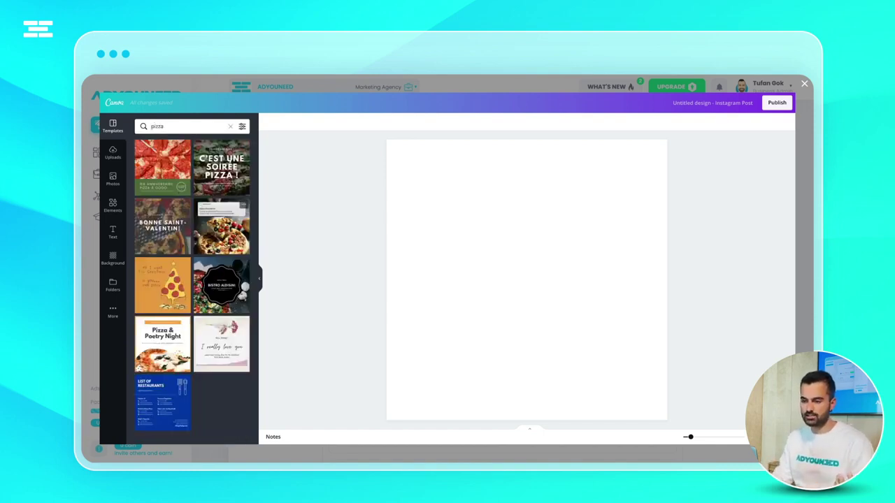
click(221, 225)
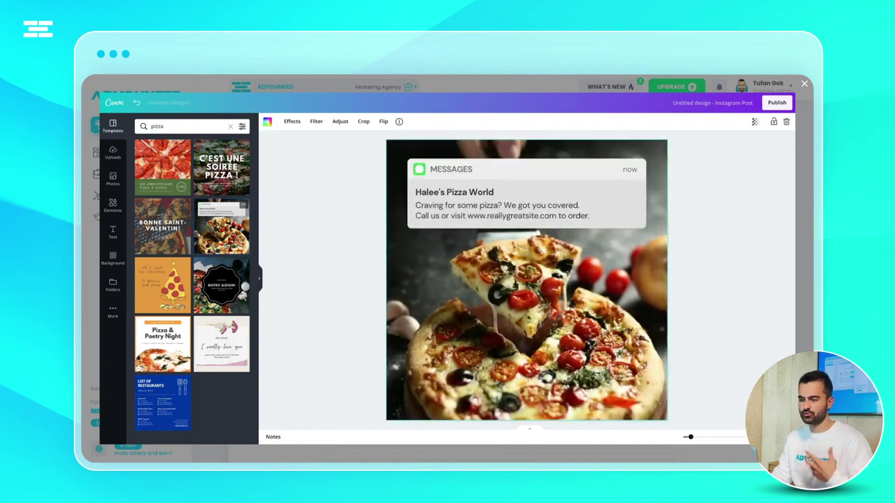
Step: Replace the sender title in the design's message notification with "Mom"
click(453, 192)
click(453, 192)
click(452, 192)
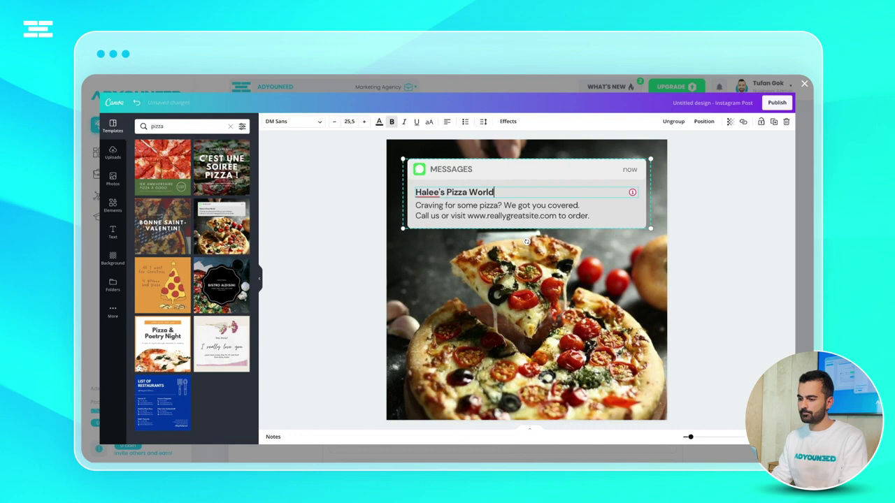
key(ctrl+a)
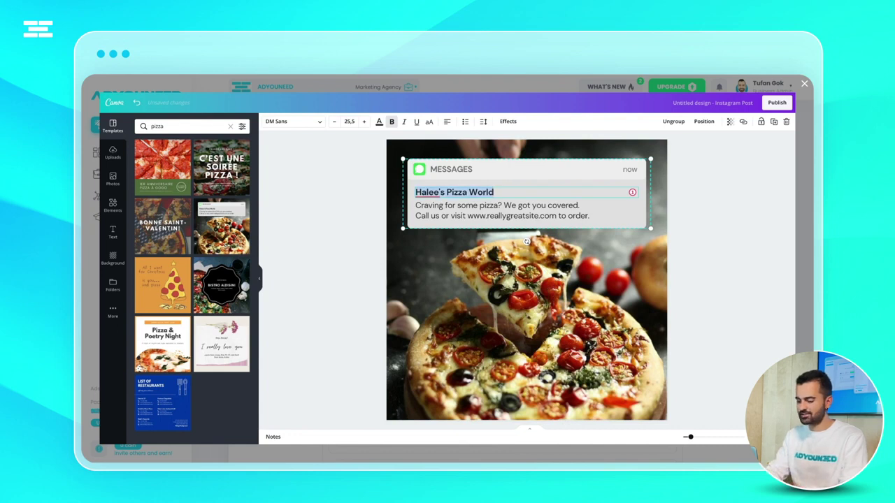
text(Mom)
key(Escape)
Step: Replace the notification's message with "I found a pizza restaurant in Paris that cooks even better than me haha, I didn't know that was possible."
double_click(502, 210)
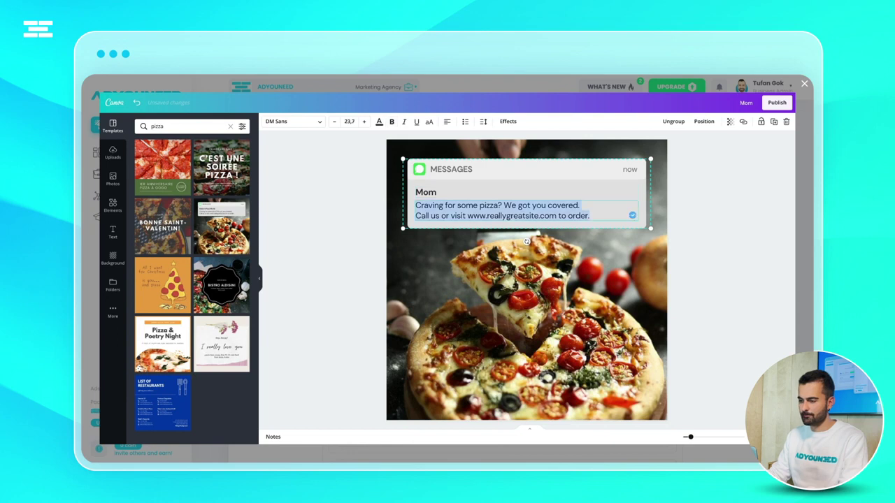
click(498, 215)
drag(503, 205, 589, 215)
key(BackSpace)
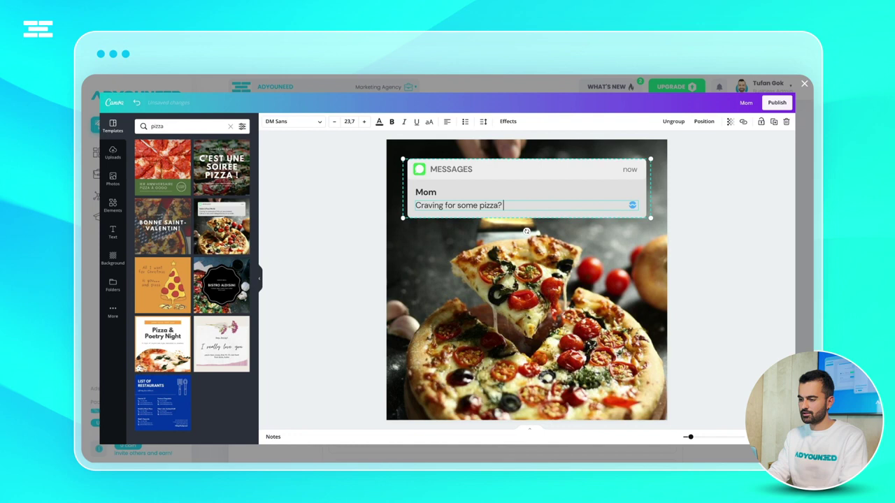
key(shift+Left)
key(shift+Left)
key(shift+Left)
key(shift+Left)
key(shift+Left)
key(shift+Left)
key(shift+Left)
key(shift+Left)
key(shift+Left)
key(shift+Left)
key(shift+Left)
key(shift+Left)
key(shift+Left)
key(shift+Left)
key(shift+Left)
key(shift+Left)
key(shift+Left)
key(shift+Left)
key(shift+Left)
key(shift+Left)
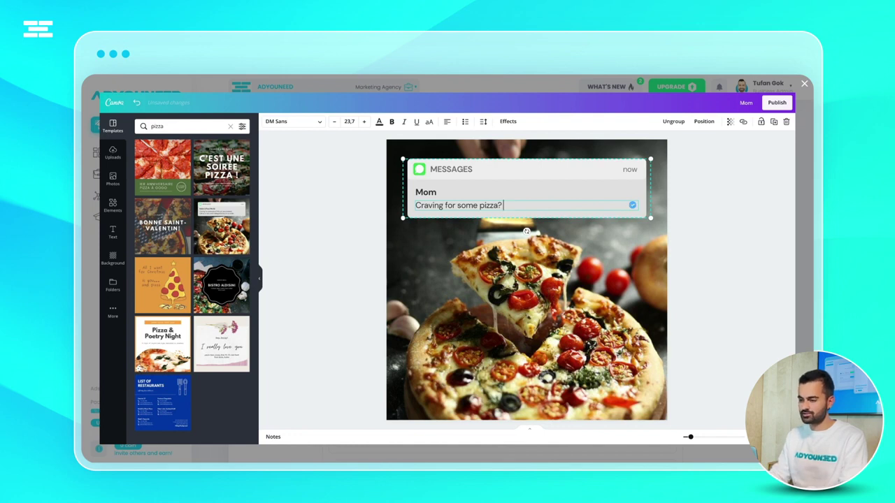
text(Click)
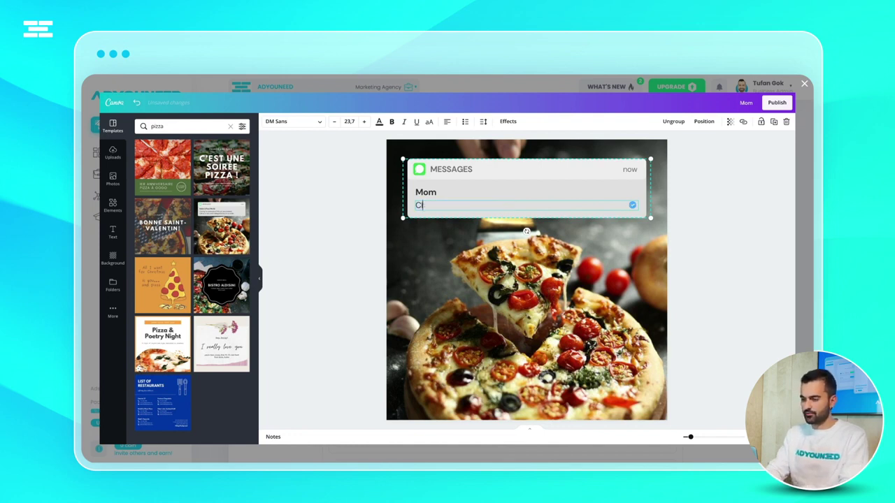
key(BackSpace)
key(BackSpace)
key(BackSpace)
key(BackSpace)
key(BackSpace)
text(I)
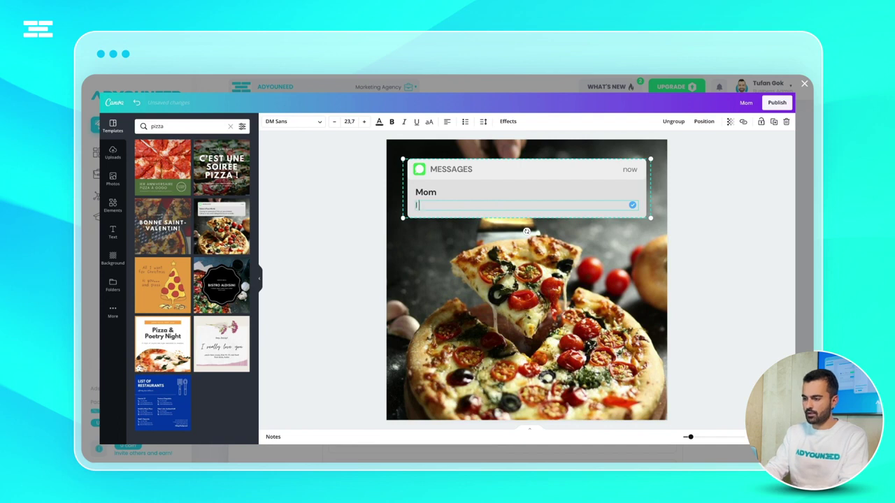
text( found a pizza re)
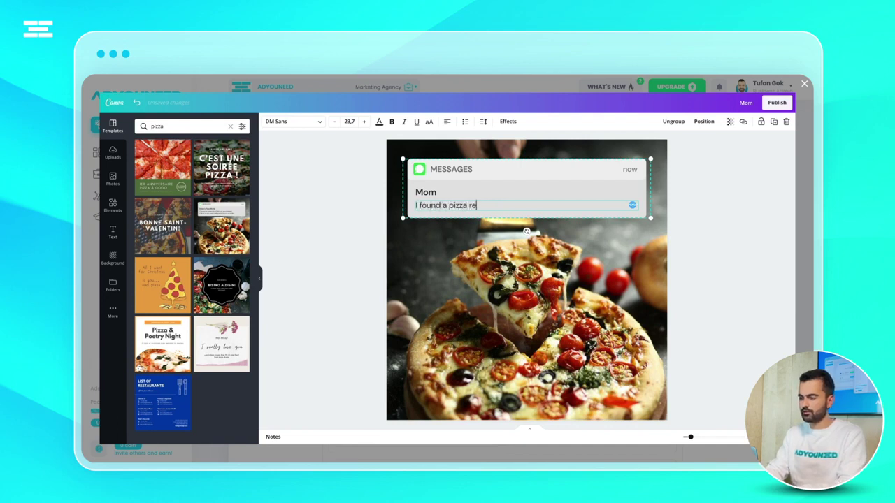
text(staurant in Pa)
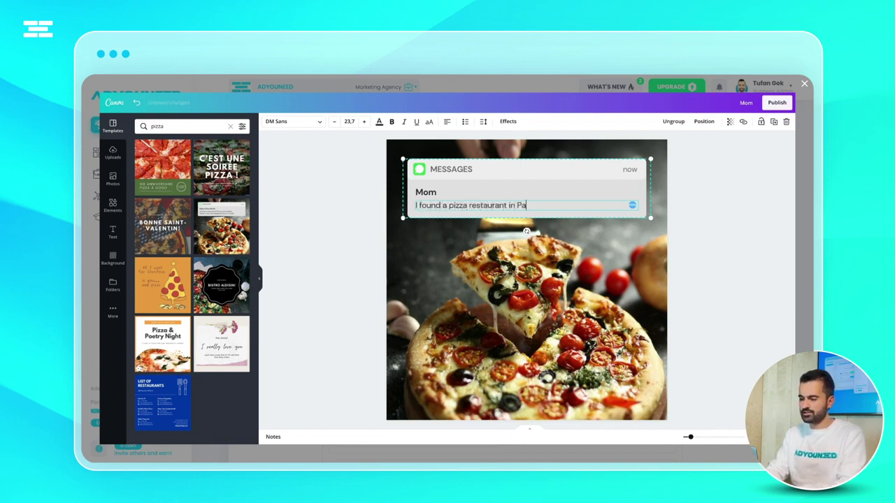
text(ris that co)
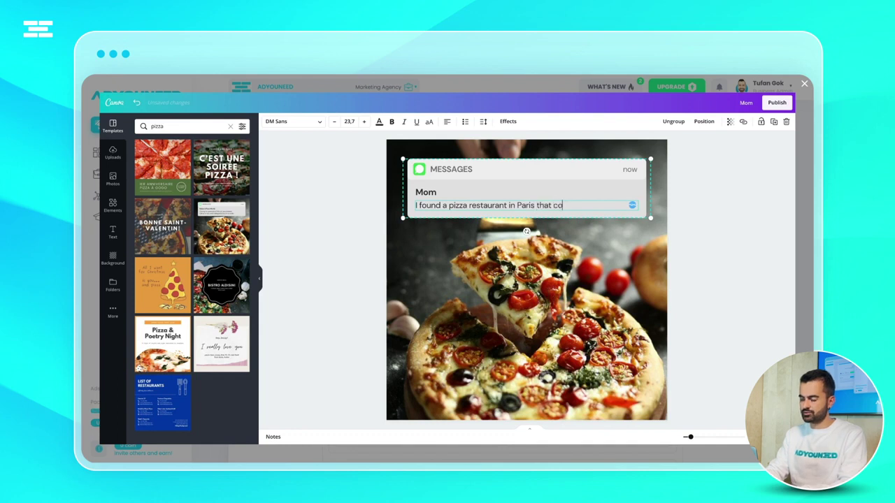
text(oks even better)
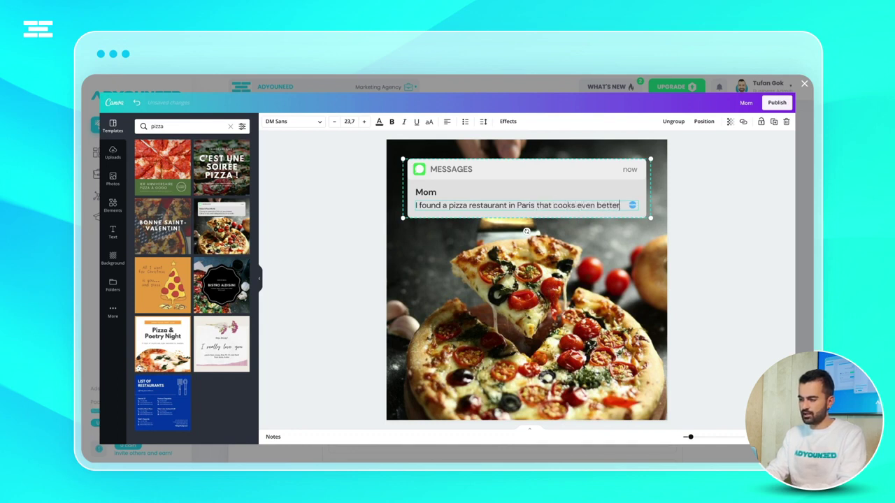
text( than me haha, I didn't know that was possible.)
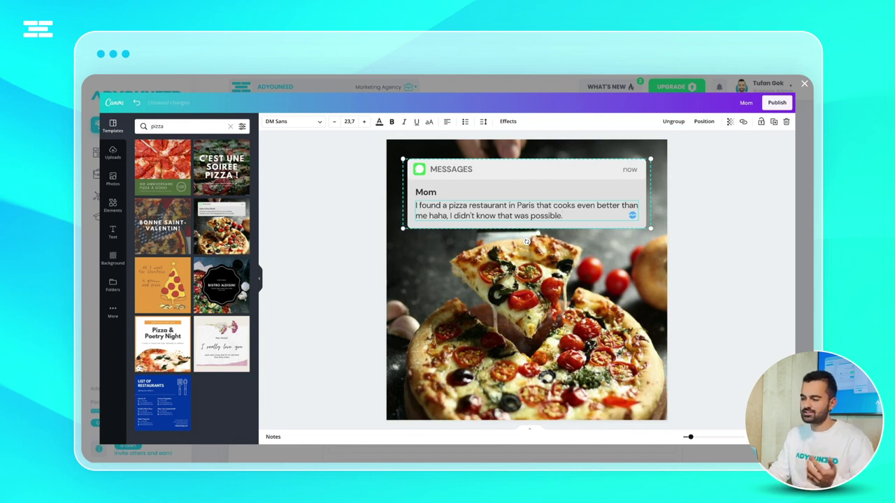
click(727, 266)
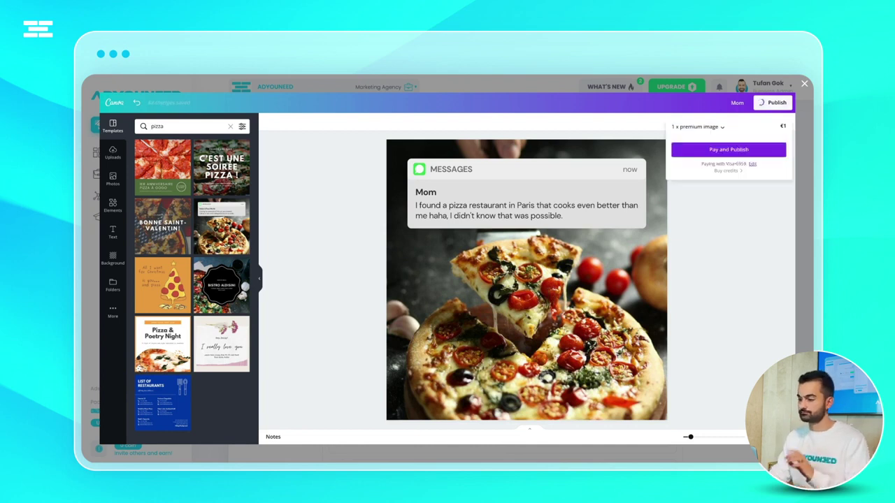
Step: Search the photos for "pizza" and replace the design's background with the free photo of a sliced pizza on a dark surface
click(594, 286)
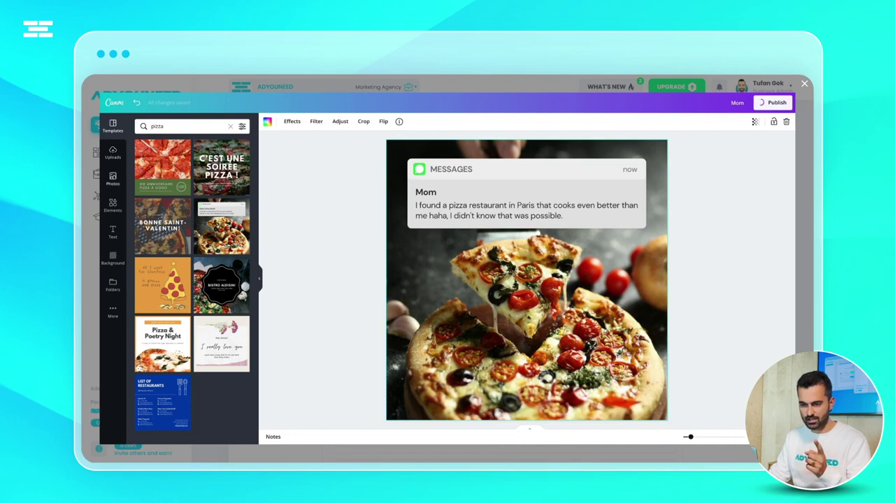
click(113, 179)
click(183, 126)
text(pizza)
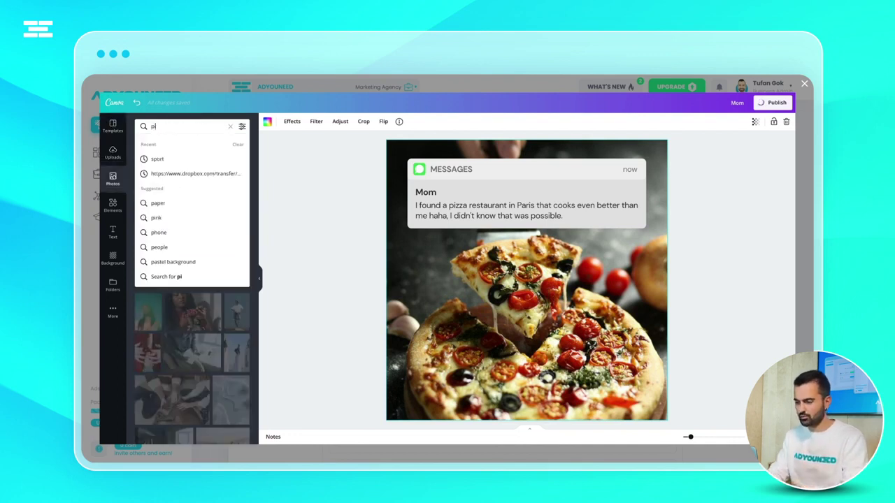
key(Return)
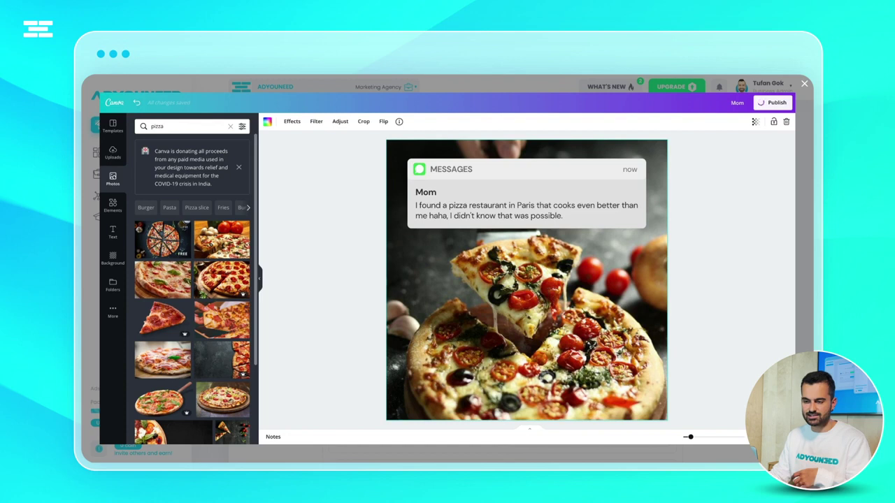
drag(162, 239, 413, 286)
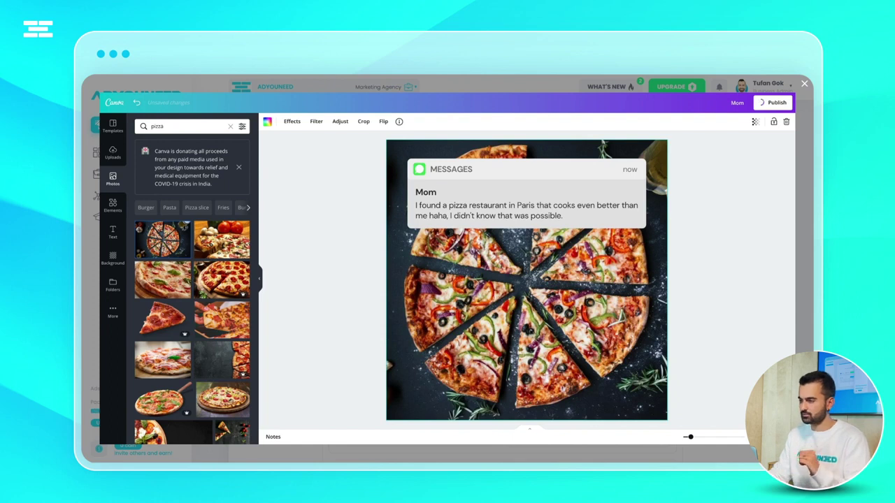
key(Escape)
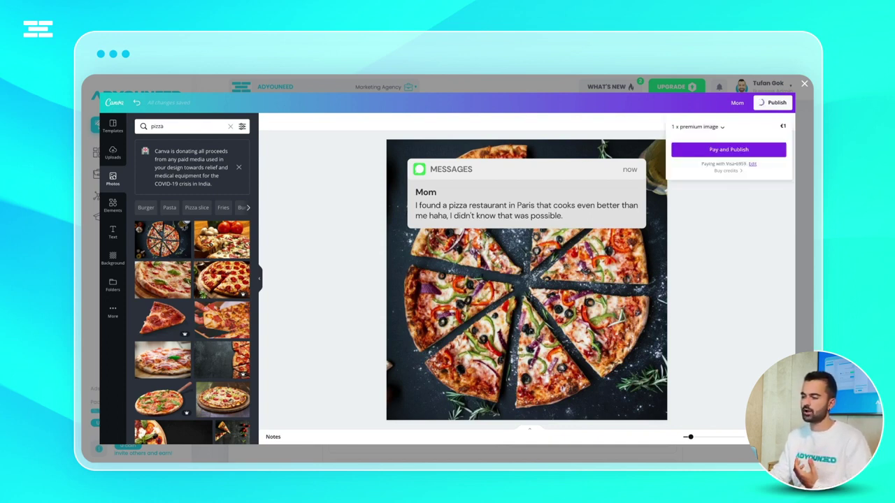
Step: Try to publish the design with its premium image, and delete the message notification overlay
click(728, 150)
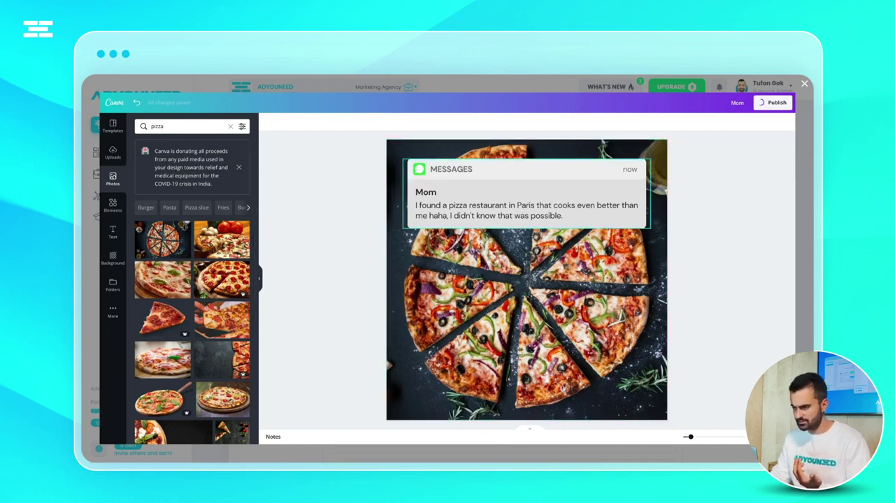
click(527, 194)
key(Delete)
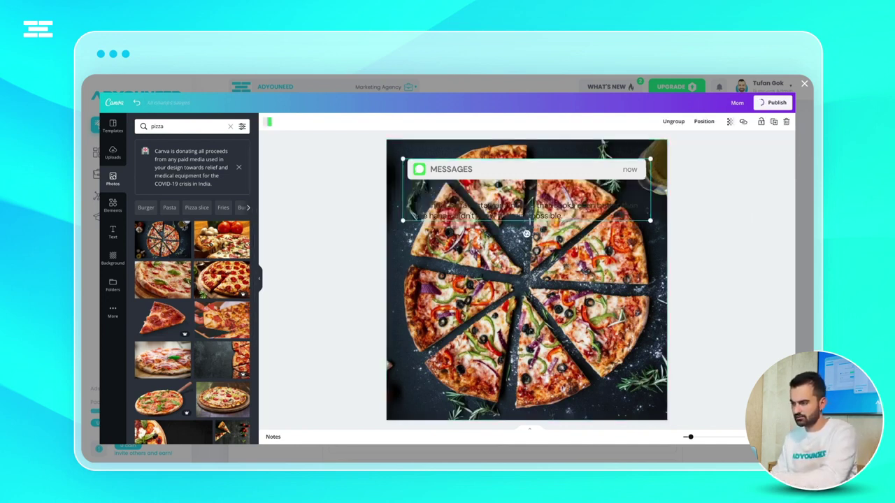
key(Delete)
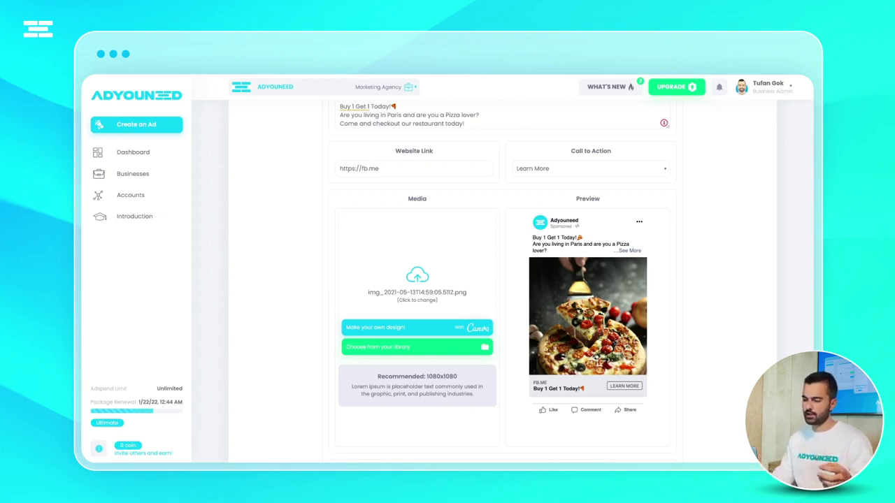
Step: Set the ad's call to action to Book Now and expand the full primary text in the preview
click(591, 168)
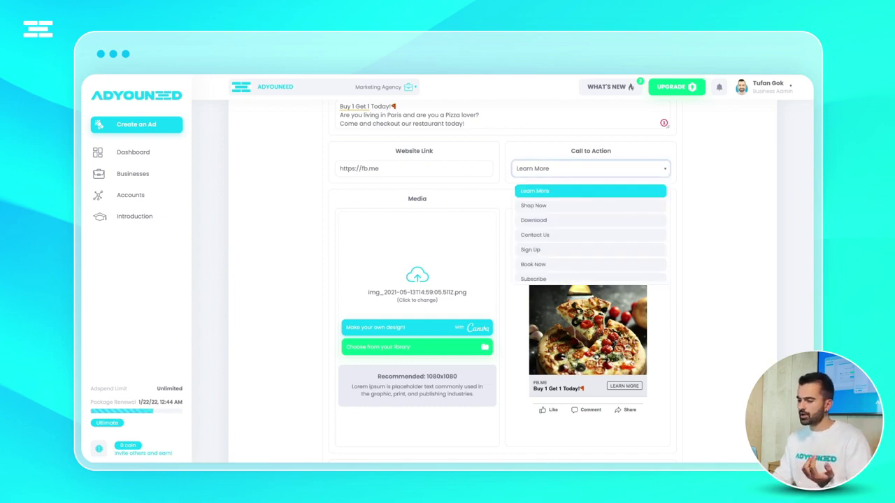
scroll(590, 227, down, 2)
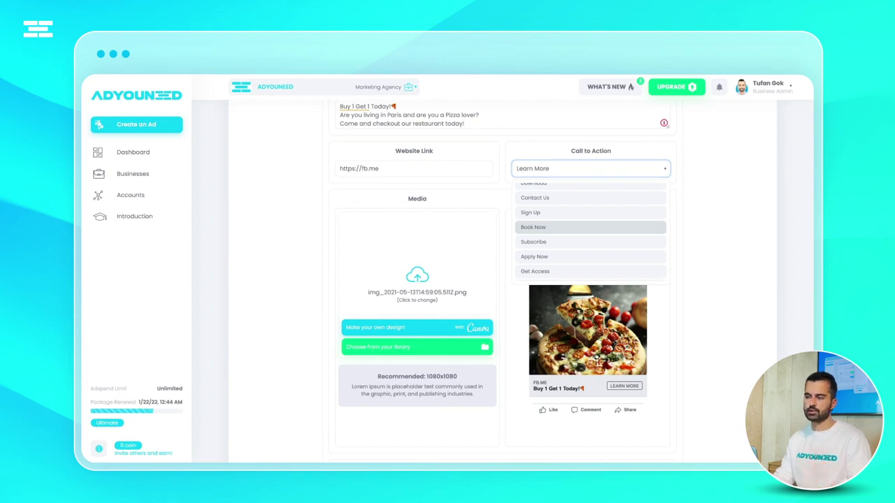
click(590, 227)
scroll(501, 280, down, 2)
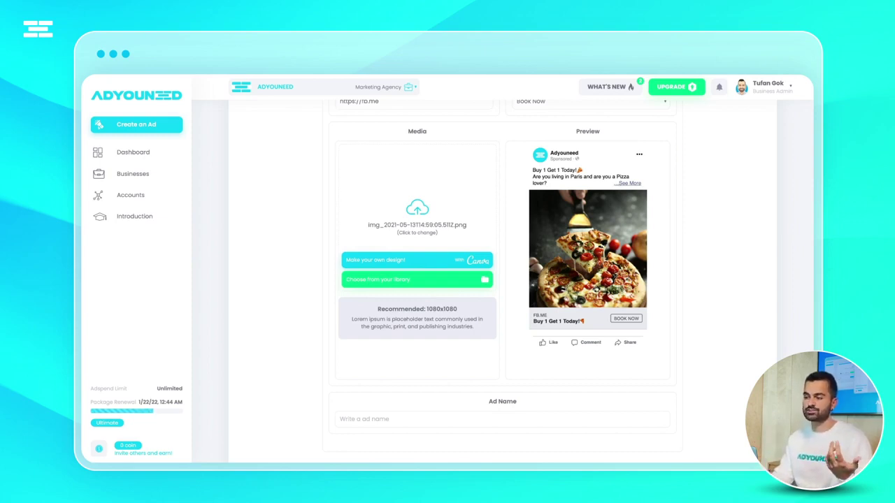
click(628, 183)
scroll(588, 245, down, 2)
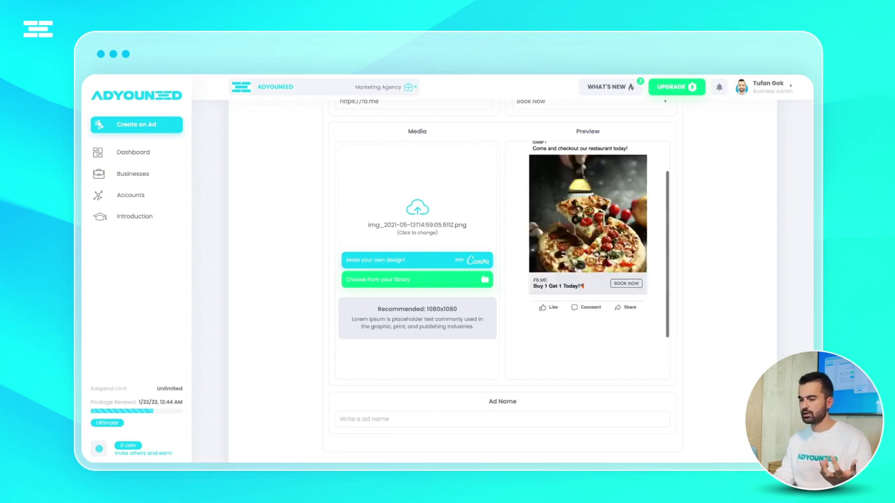
Step: Name the ad "Buy one get one campaign" and proceed to the review and publish stage
click(342, 418)
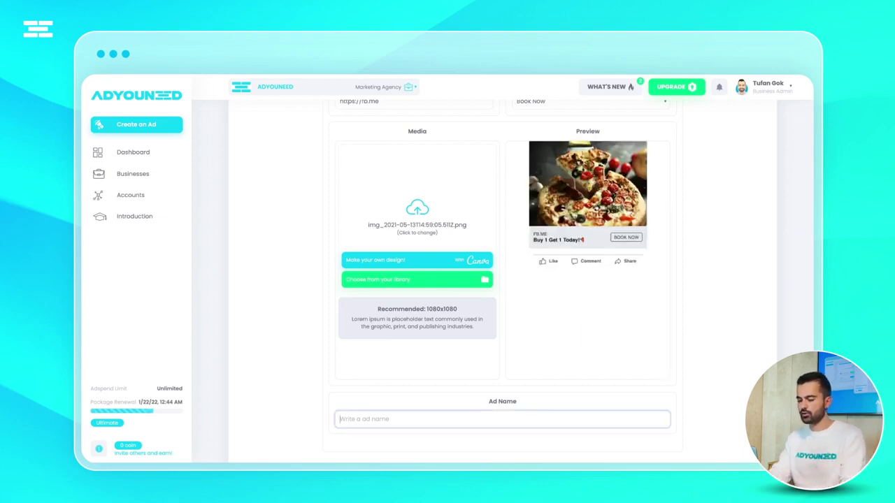
text(Buy)
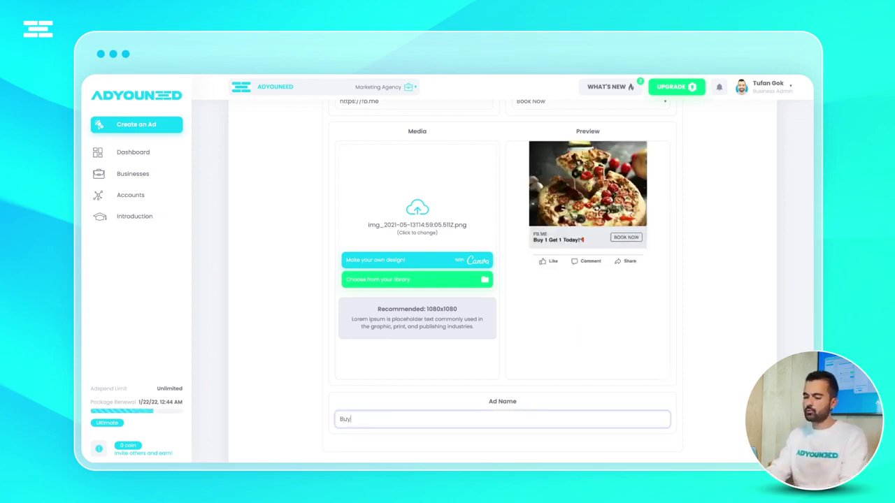
text( one get one campaign)
scroll(503, 272, up, 1)
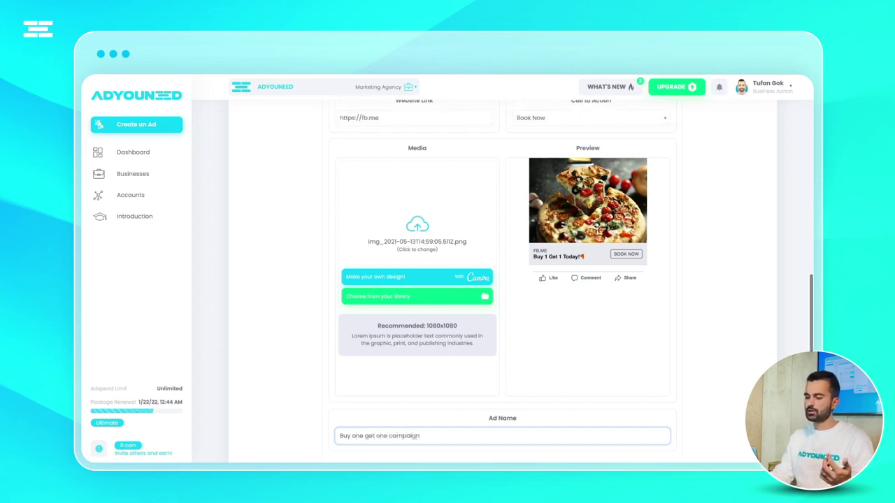
scroll(504, 280, down, 3)
click(501, 409)
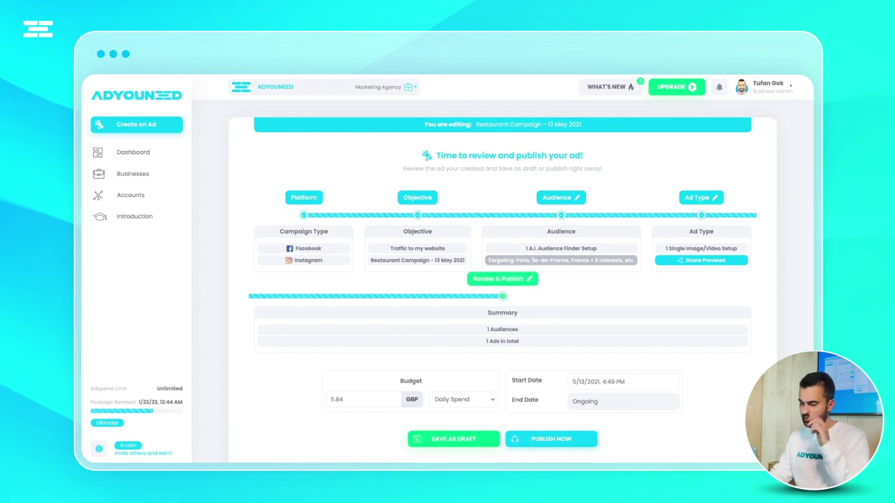
Step: Set the campaign's daily spend budget to 10 GBP
scroll(520, 282, down, 1)
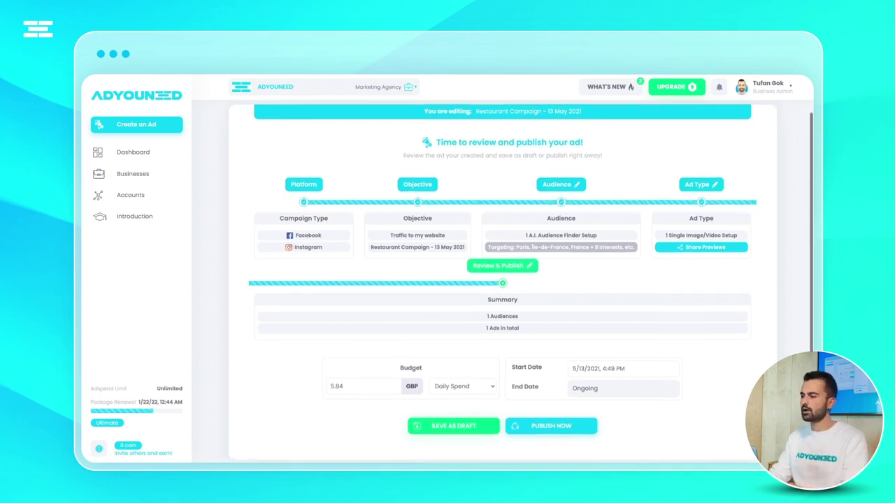
key(ctrl+minus)
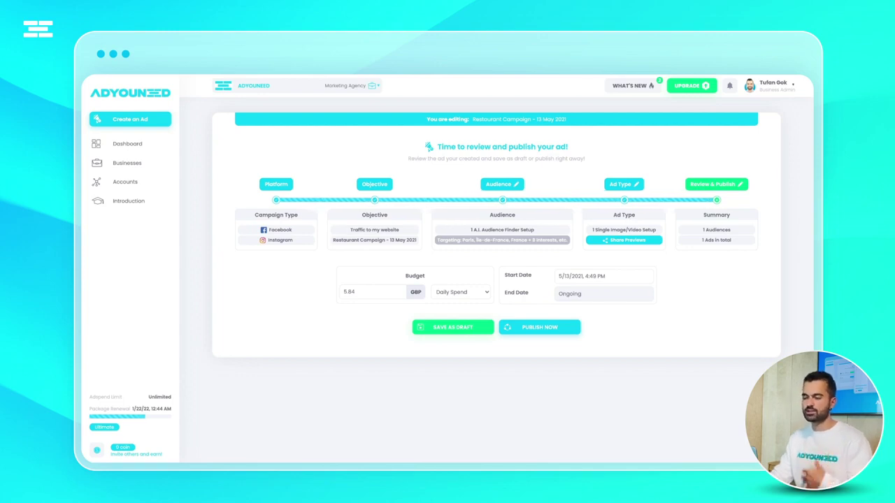
double_click(349, 292)
text(10)
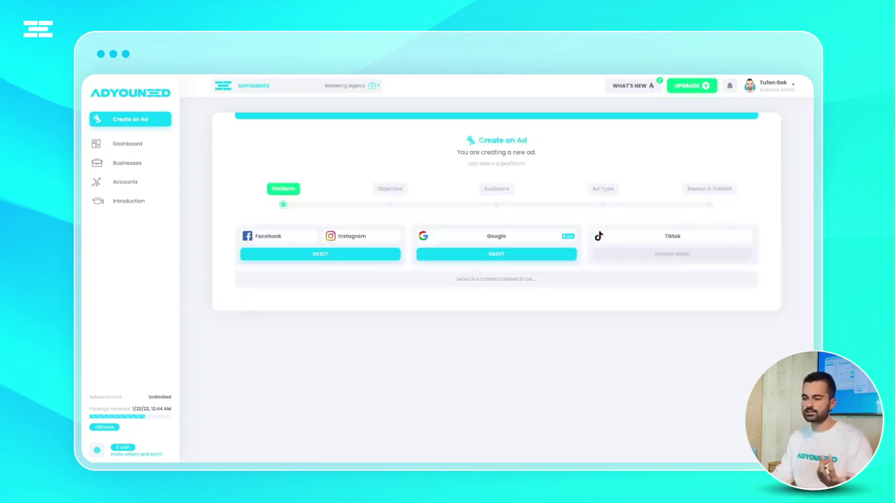
Step: Start a Google ad with the website traffic objective and name the campaign "Search Campaign - 13 May 2021"
click(496, 255)
click(496, 276)
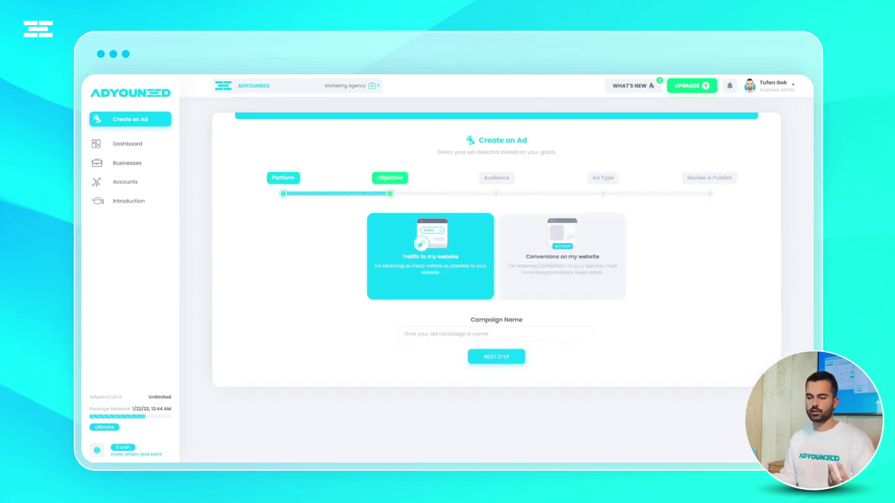
click(496, 334)
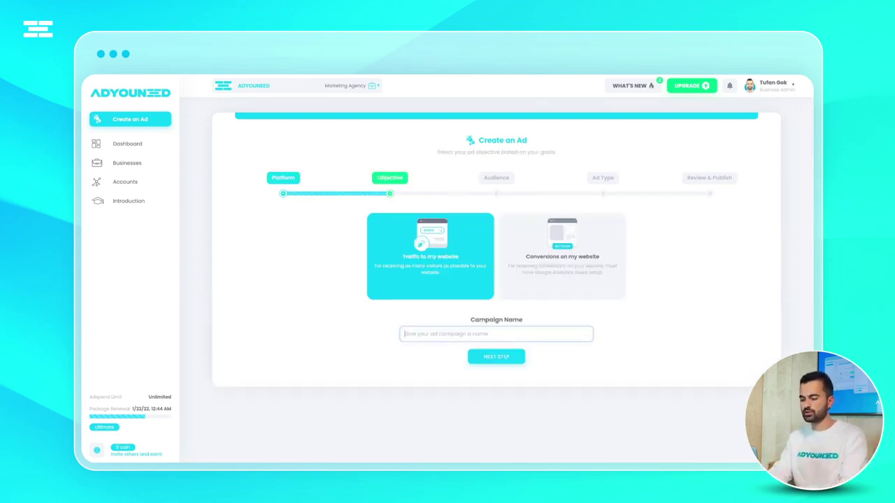
text(Sear)
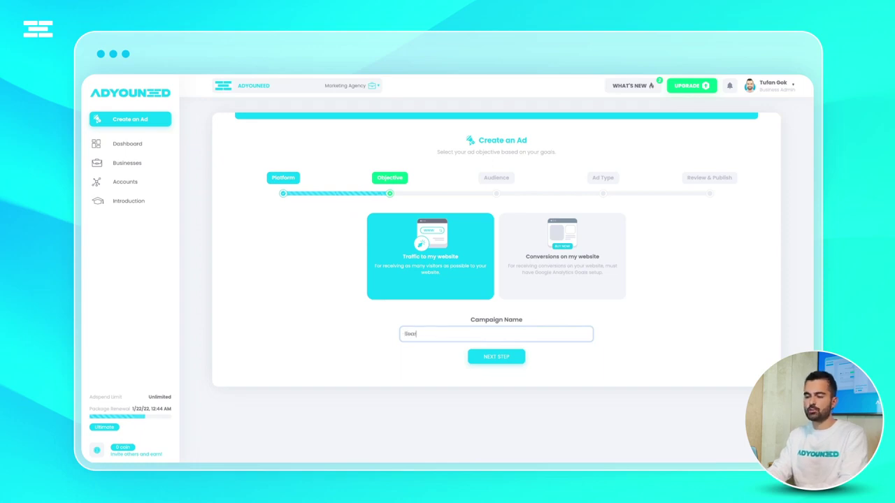
text(ch Campaign - 13 May 2021)
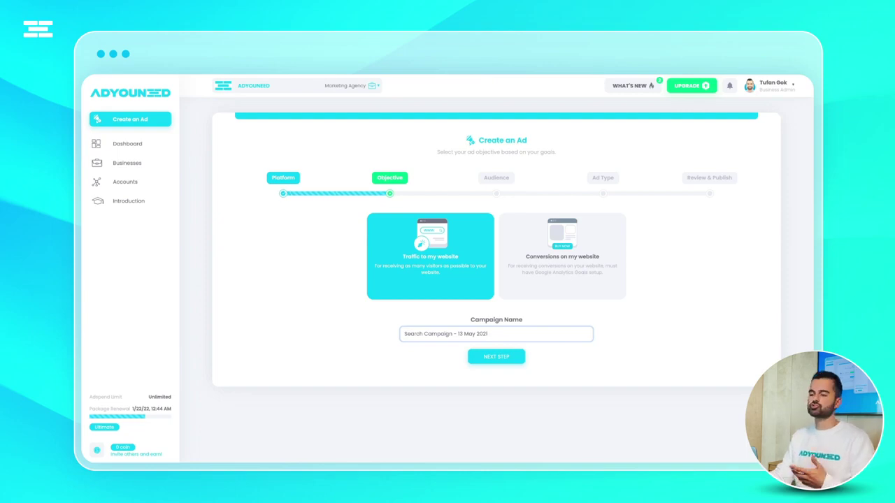
key(Return)
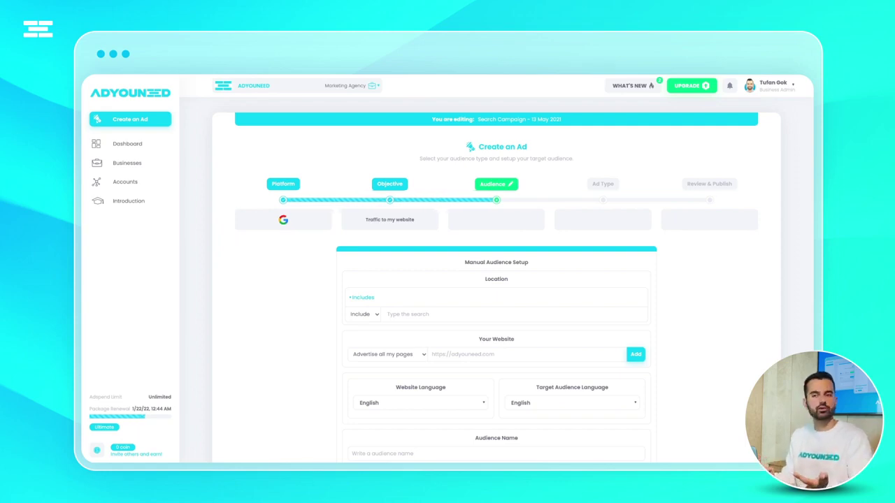
Step: Include Paris, Ile-de-France, France as the target location of the audience
click(489, 314)
text(Paris)
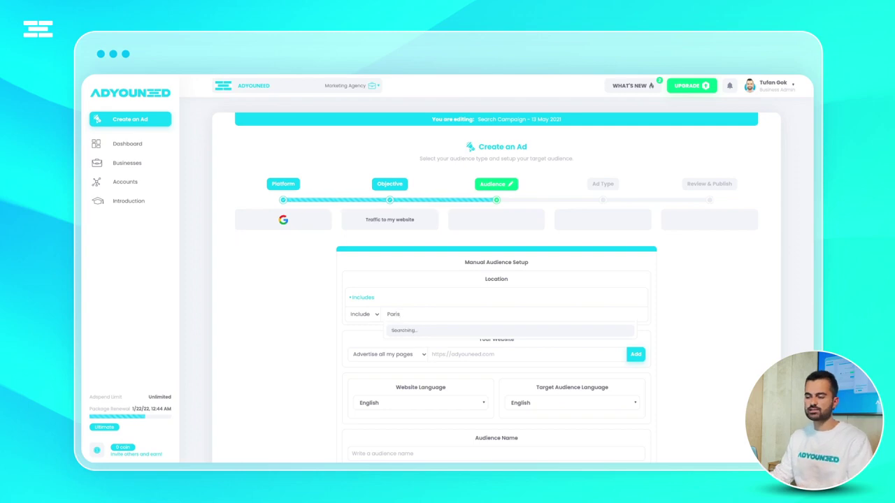
key(Return)
scroll(496, 314, down, 2)
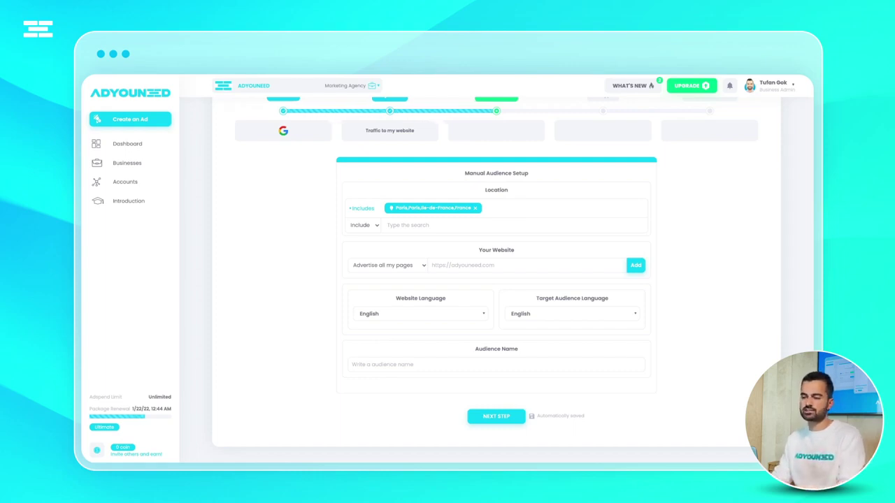
click(459, 265)
text(https://app.adyouneed.com/)
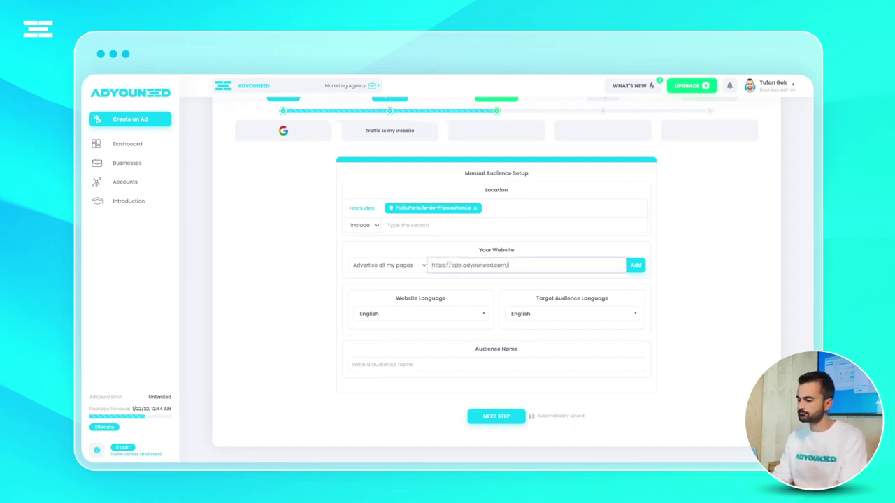
key(shift+Left)
key(shift+Left)
key(shift+Left)
key(shift+Left)
key(shift+Left)
key(Left)
key(alt+shift+Left)
text(parisrestaur)
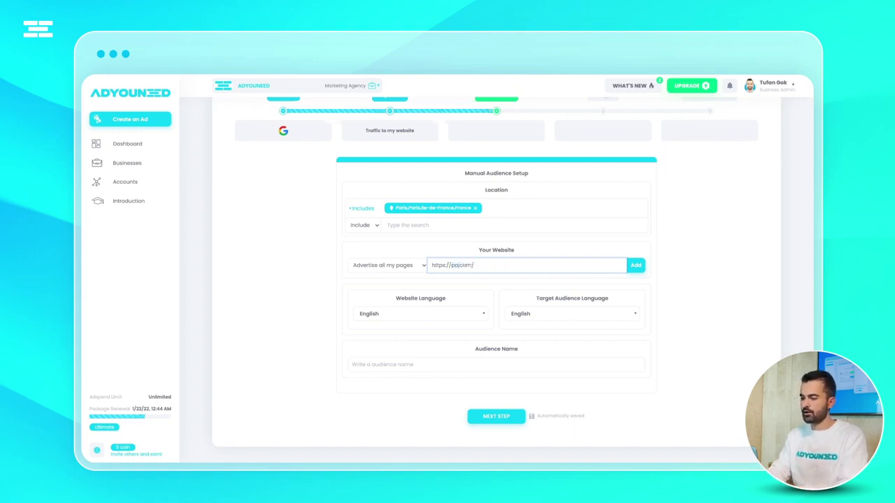
text(ant)
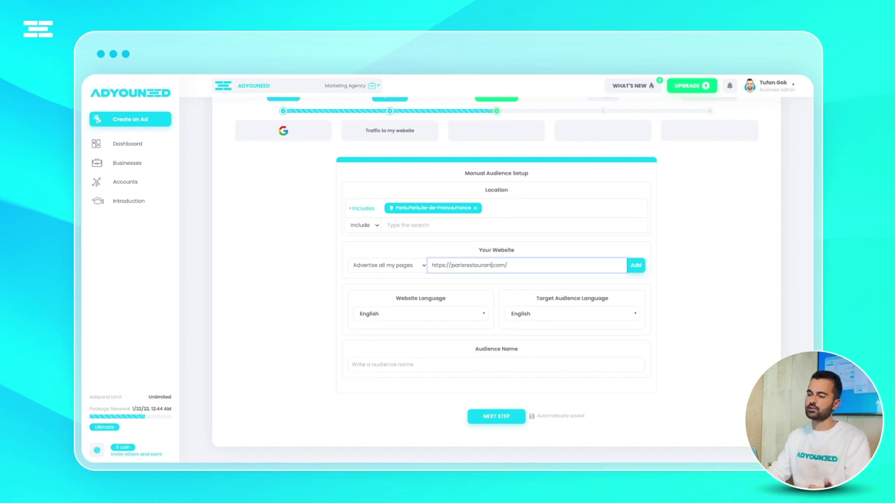
key(BackSpace)
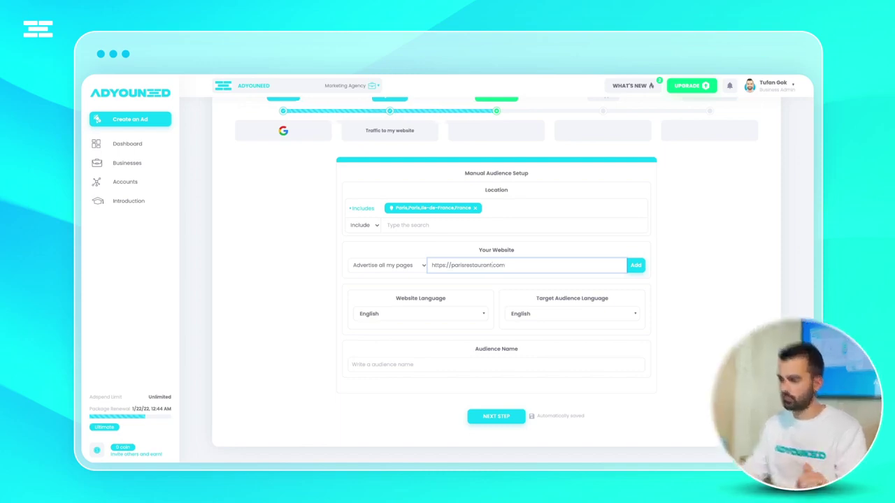
key(Tab)
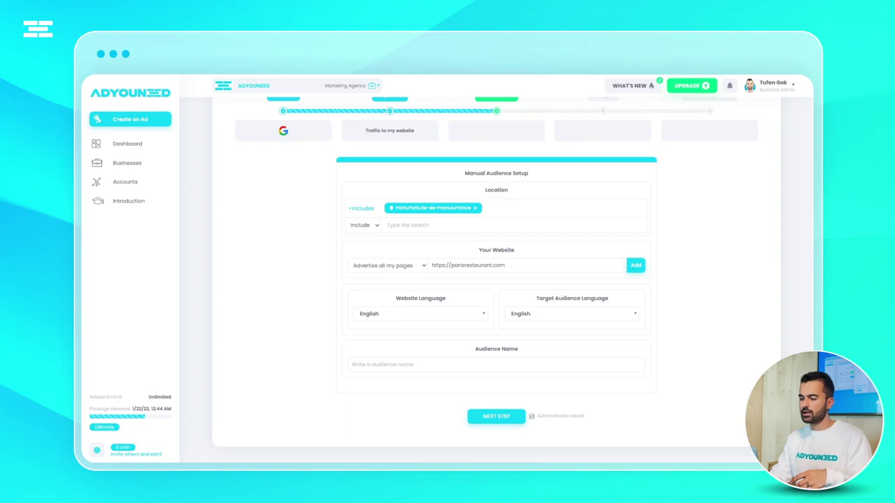
Step: Name the audience "AI Audience" and add the entered website to the audience's website list
click(496, 364)
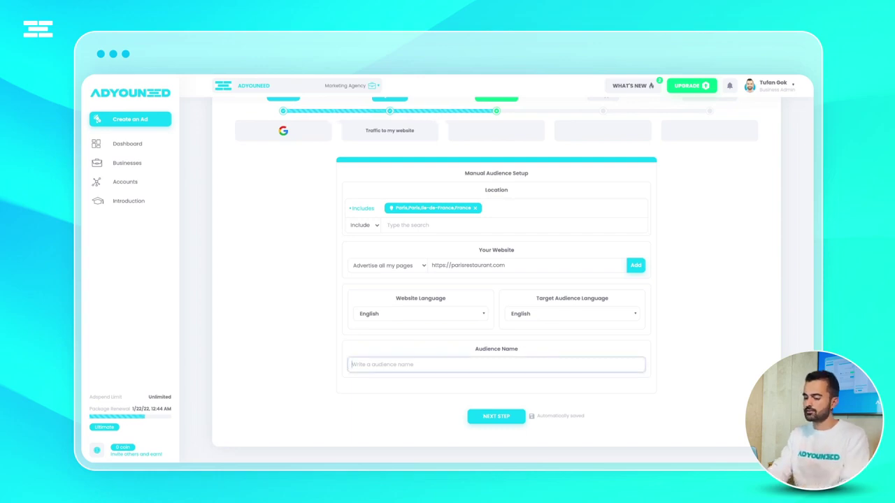
text(AI Audience)
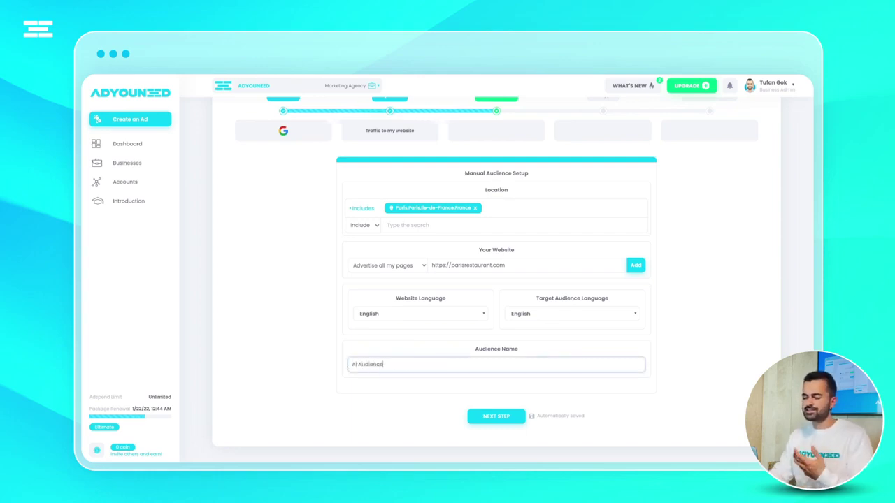
click(496, 416)
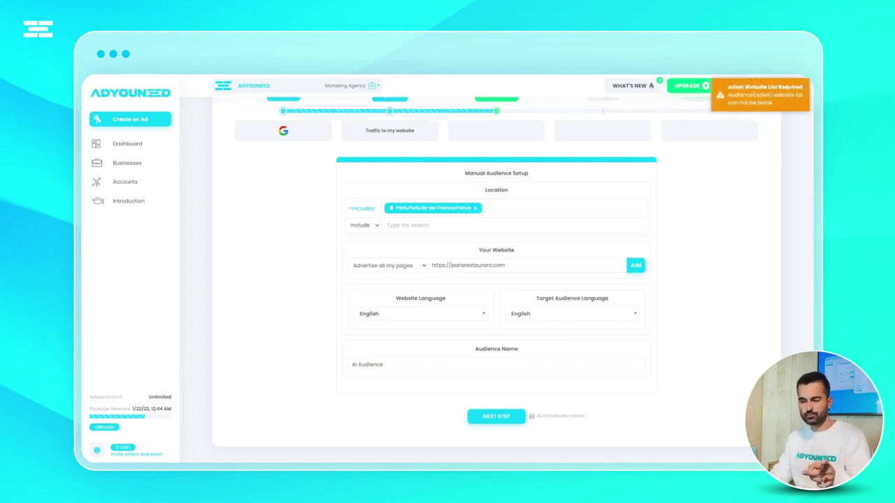
click(636, 266)
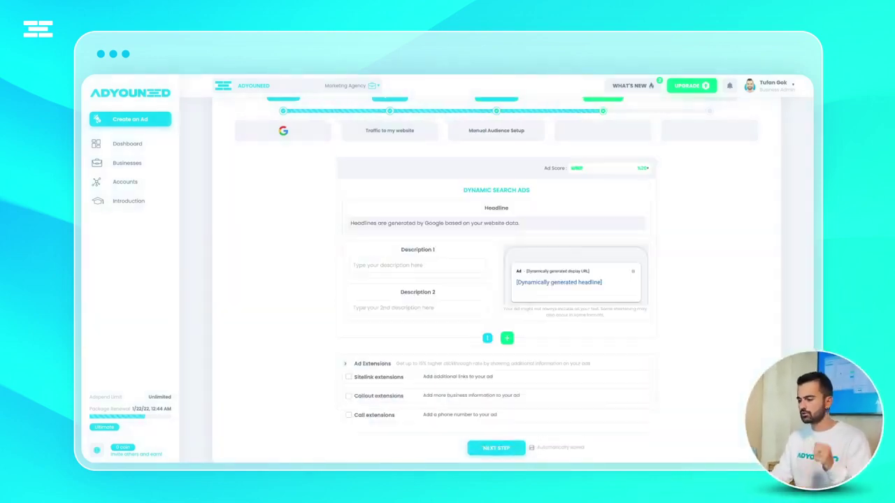
Step: Write "Best pizza restaurant in town, open today." as the first description of the dynamic search ad
scroll(513, 279, down, 1)
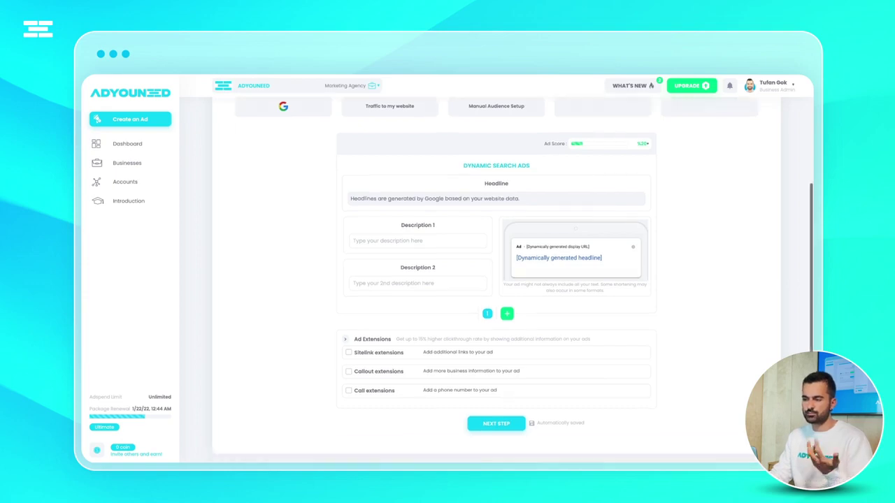
click(417, 239)
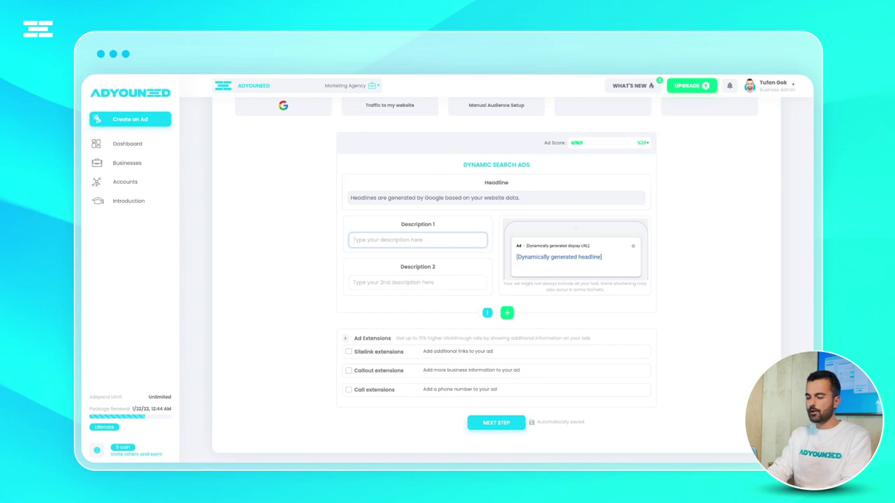
text(Best pizza deli)
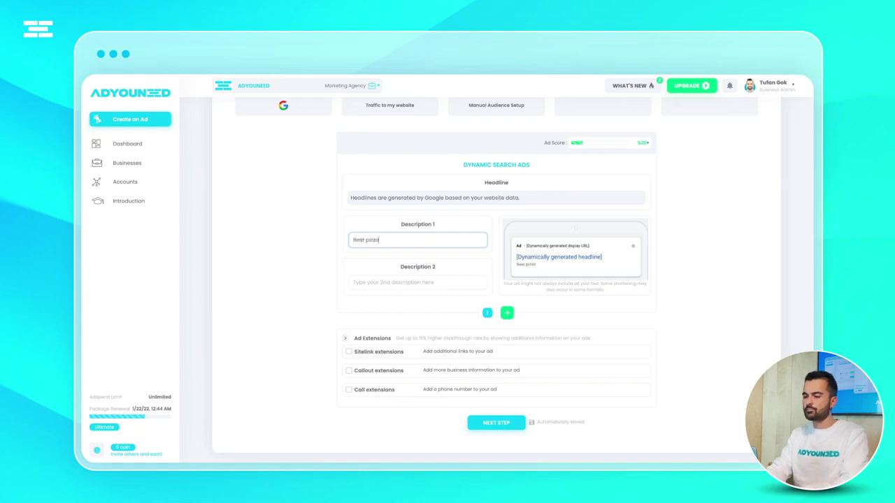
key(BackSpace)
key(BackSpace)
key(BackSpace)
key(BackSpace)
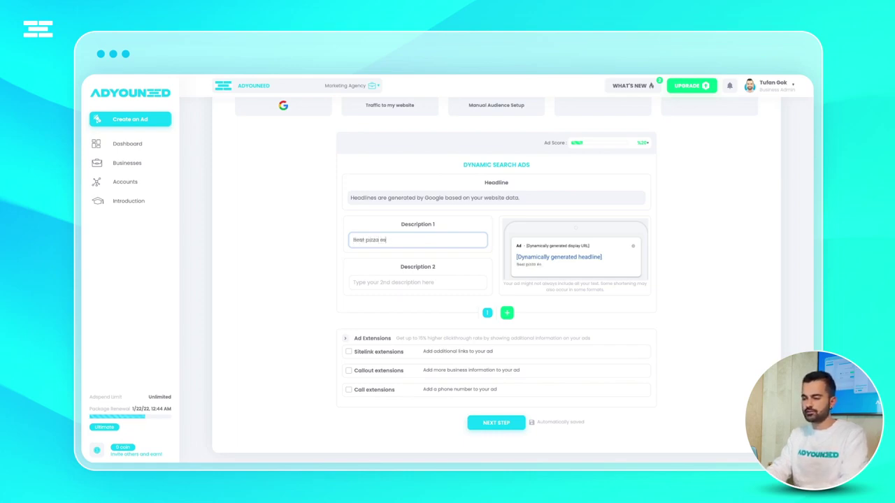
text(restaur)
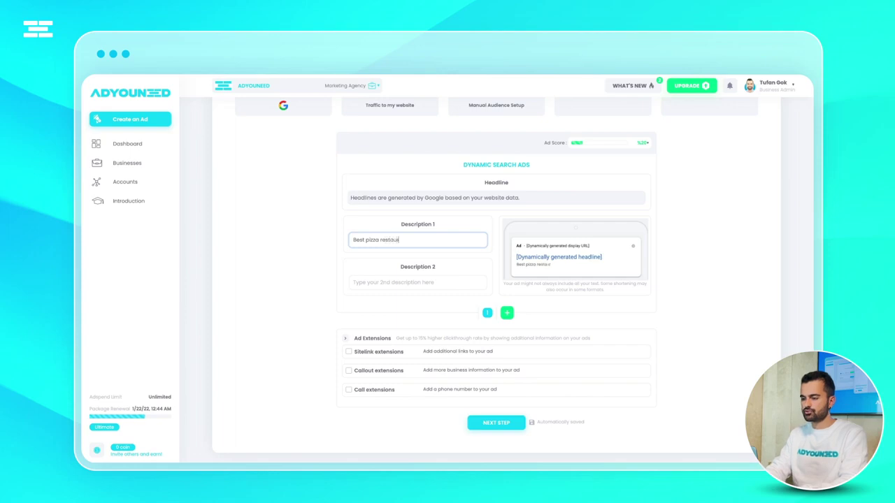
text(ant in town)
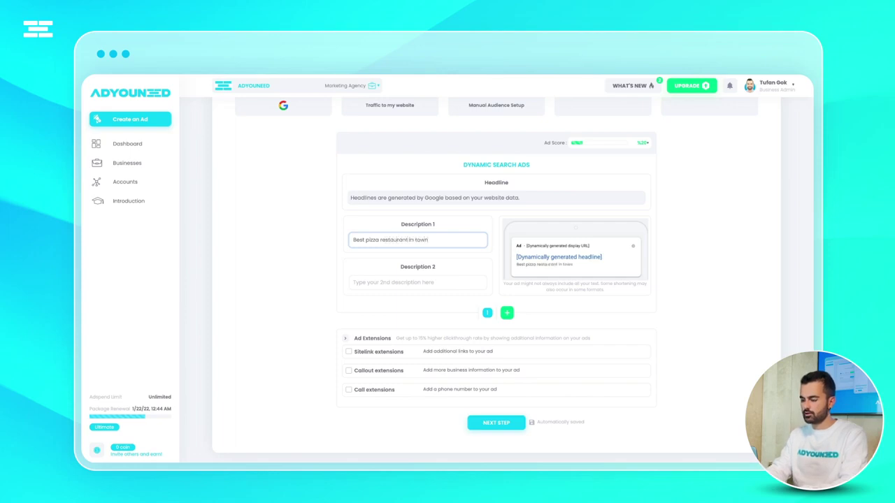
text(, open today.)
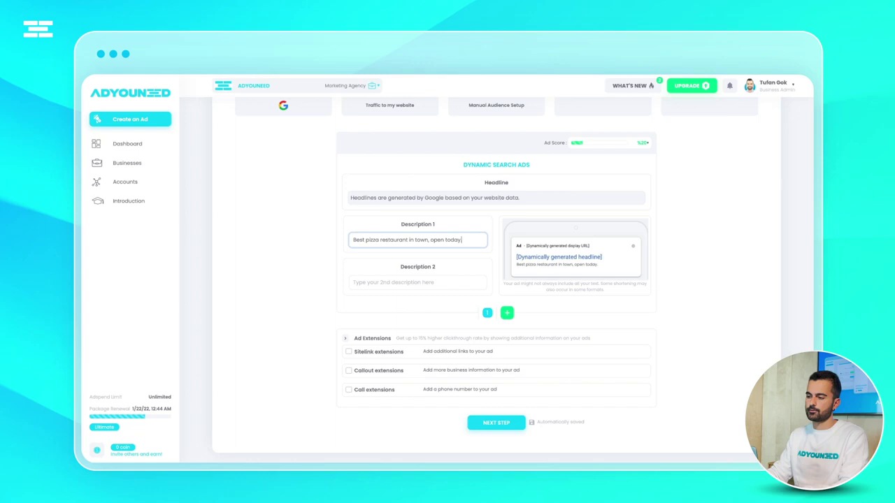
Step: Write "Buy one get one free, pizza lovers!" as the ad's second description
click(417, 281)
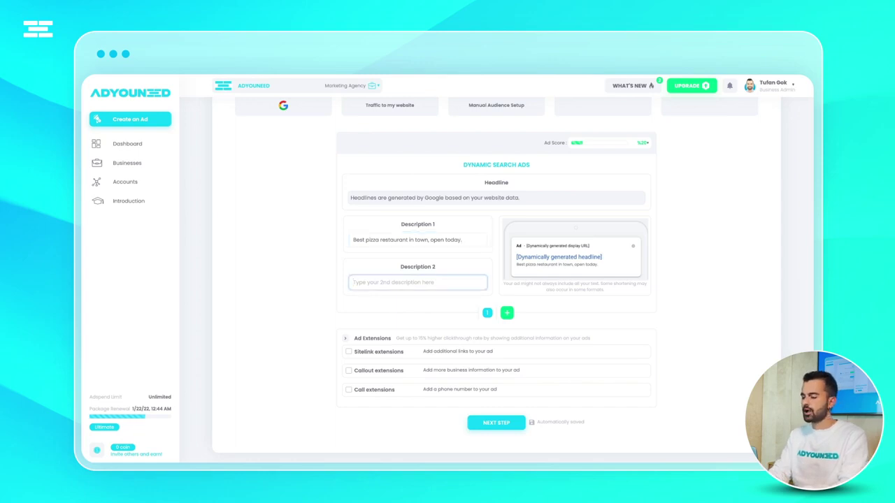
text(Bu)
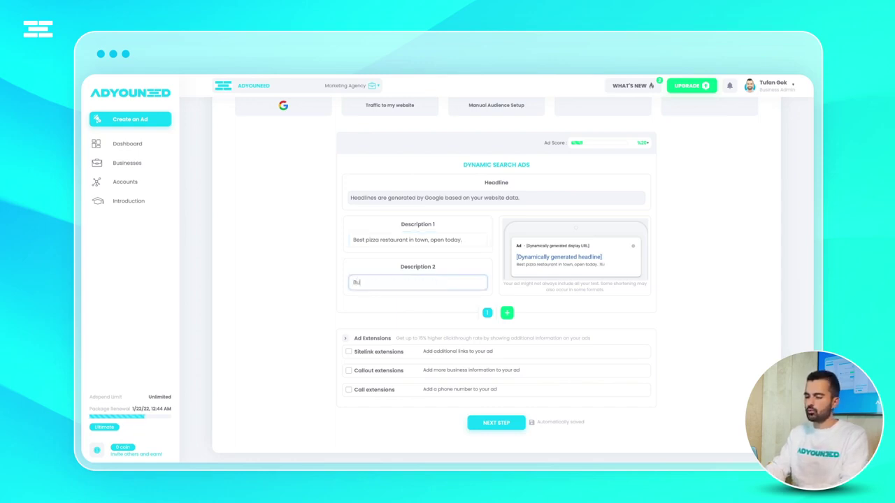
text(y one get one fre)
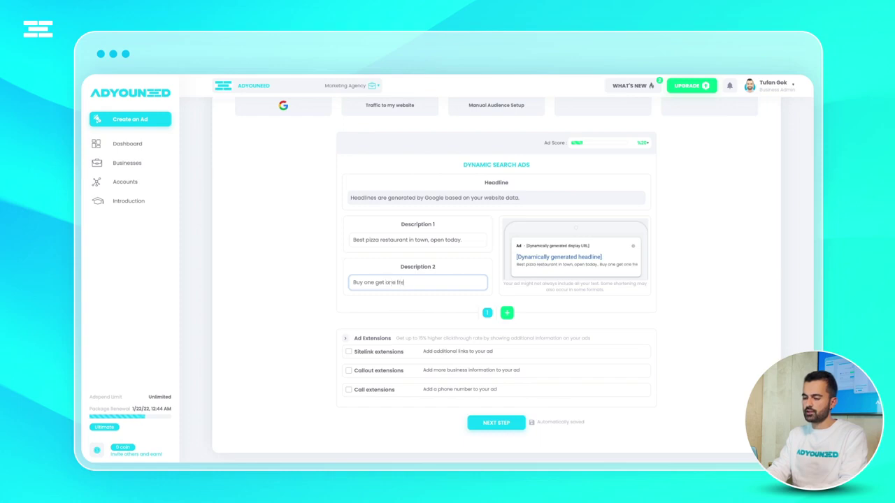
text(e. pa)
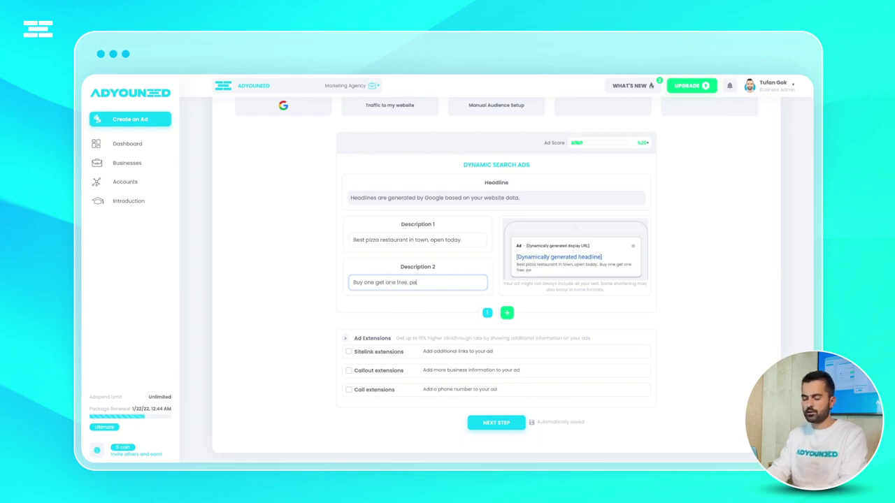
key(BackSpace)
key(BackSpace)
key(BackSpace)
text(pizza lovers offer)
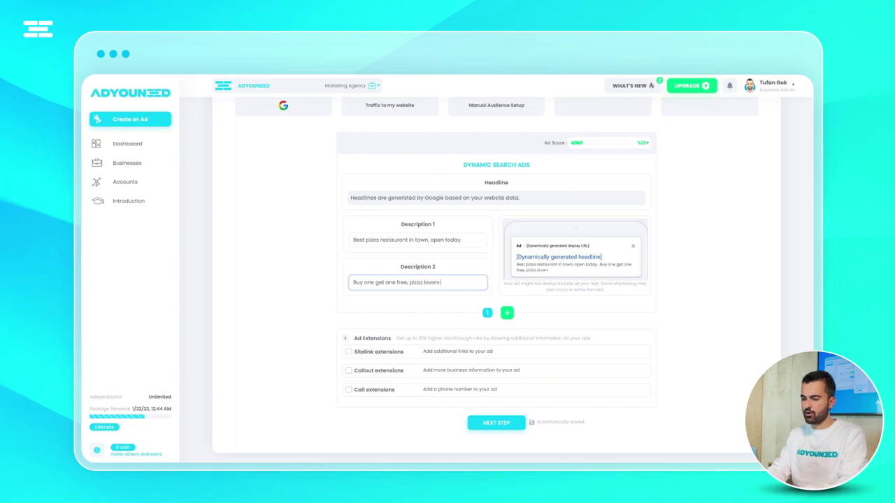
text(!)
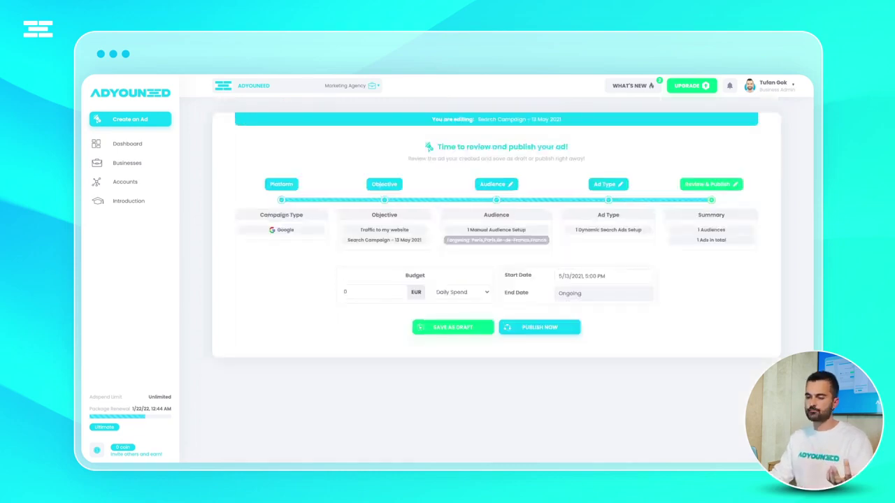
Step: Set the daily spend budget to 10 EUR and save the search campaign as a draft
click(344, 292)
text(10)
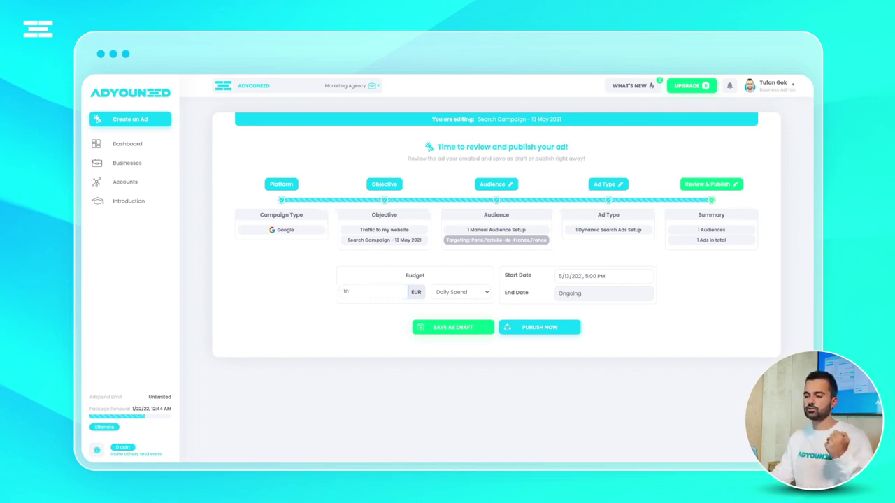
click(453, 327)
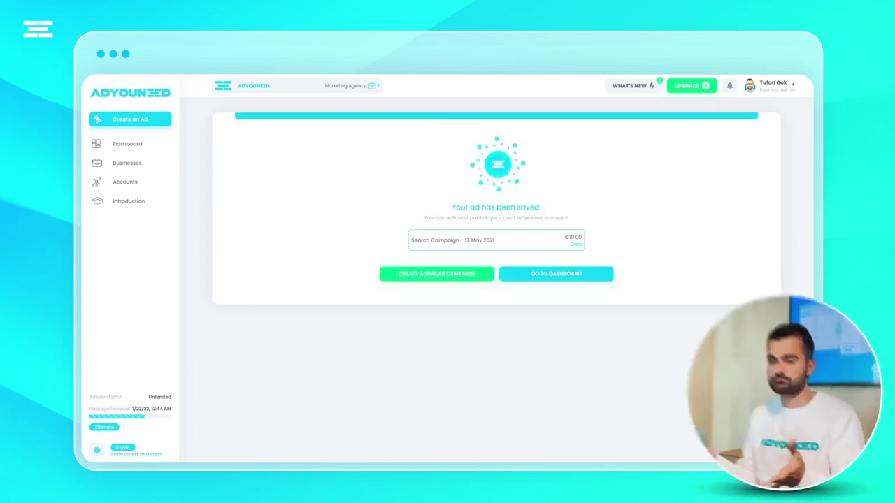